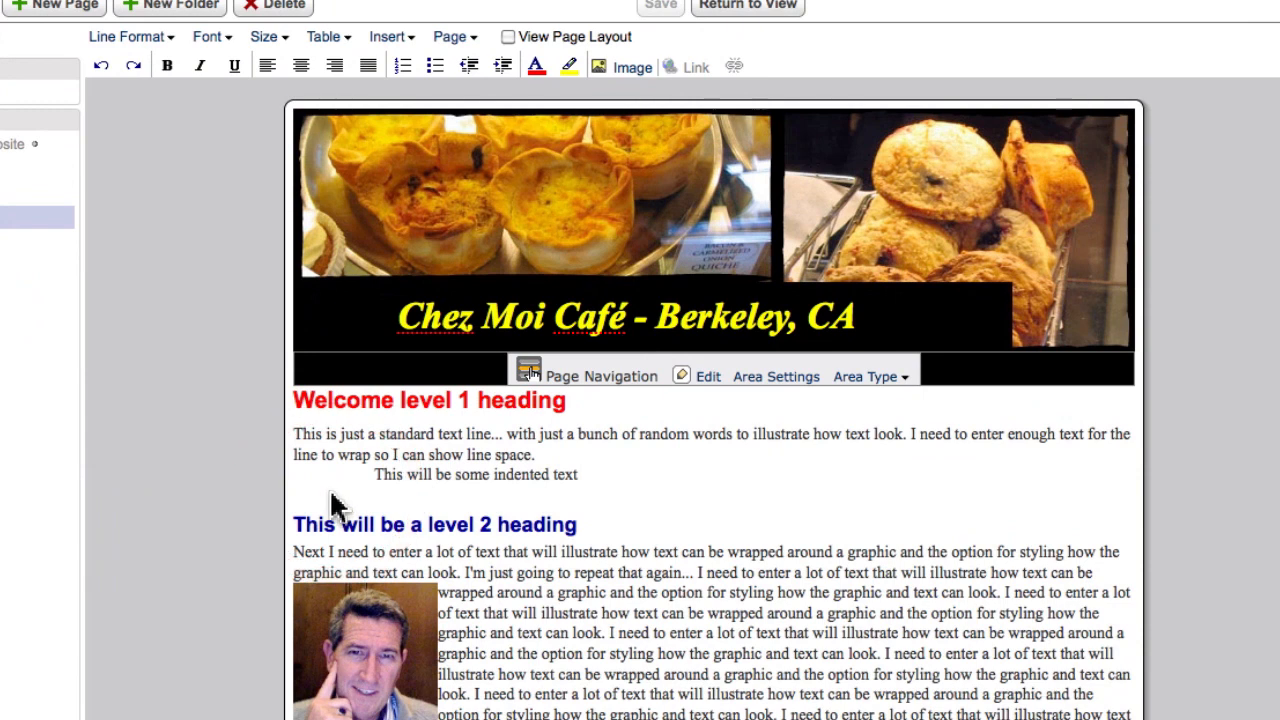
- Add the line "This is a link to the Menu page." below the indented text and link "link to the Menu" to the existing Menu page
left_click(332, 494)
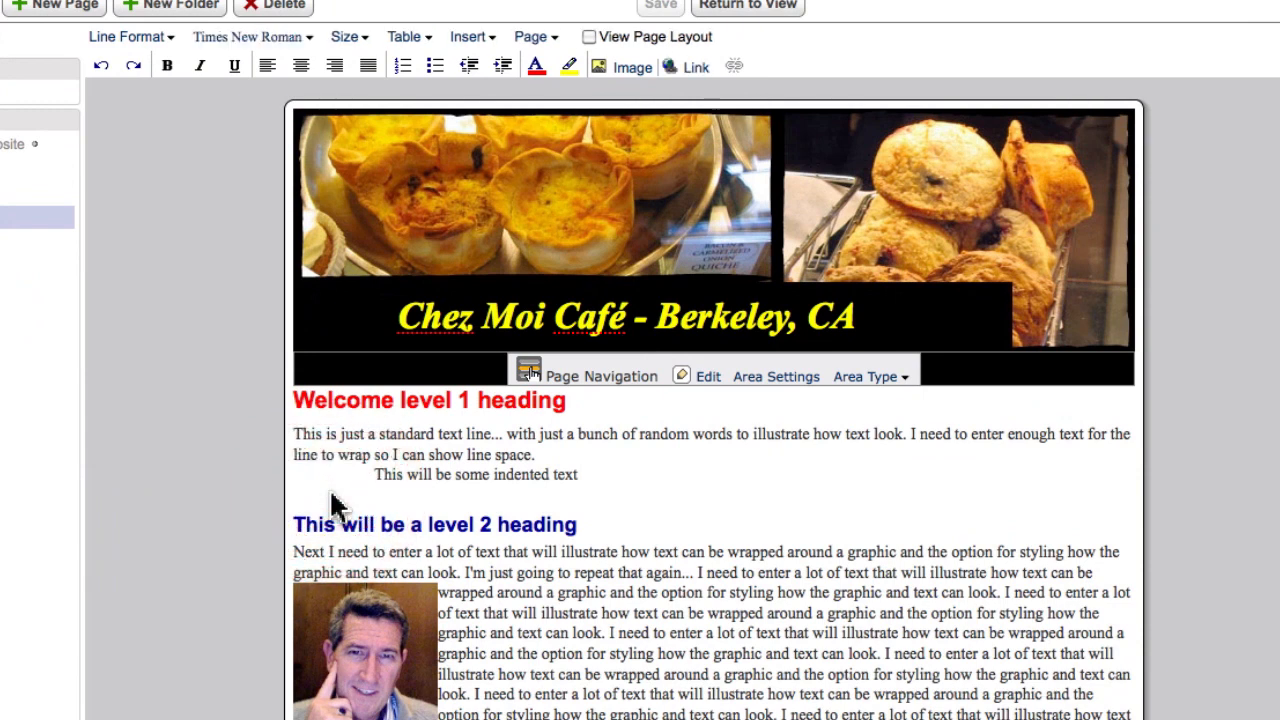
type("This is a link to the Menu page.")
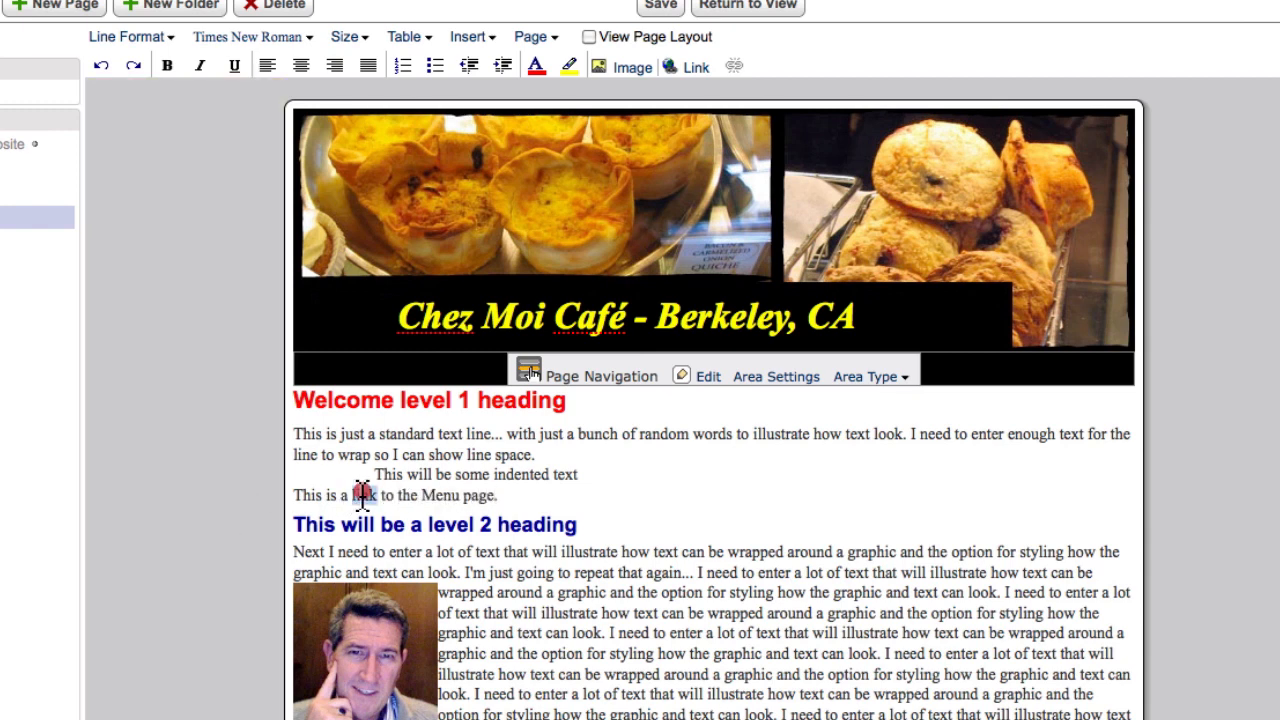
left_click_drag(362, 493, 428, 500)
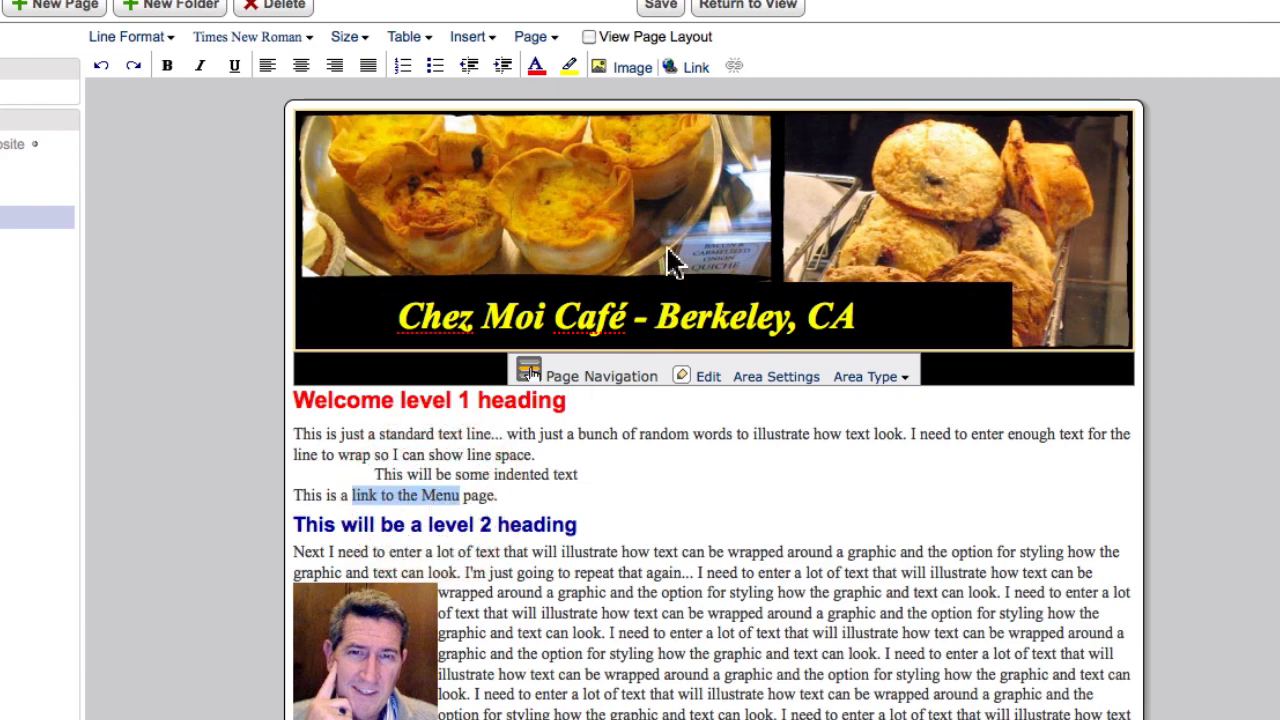
left_click(700, 70)
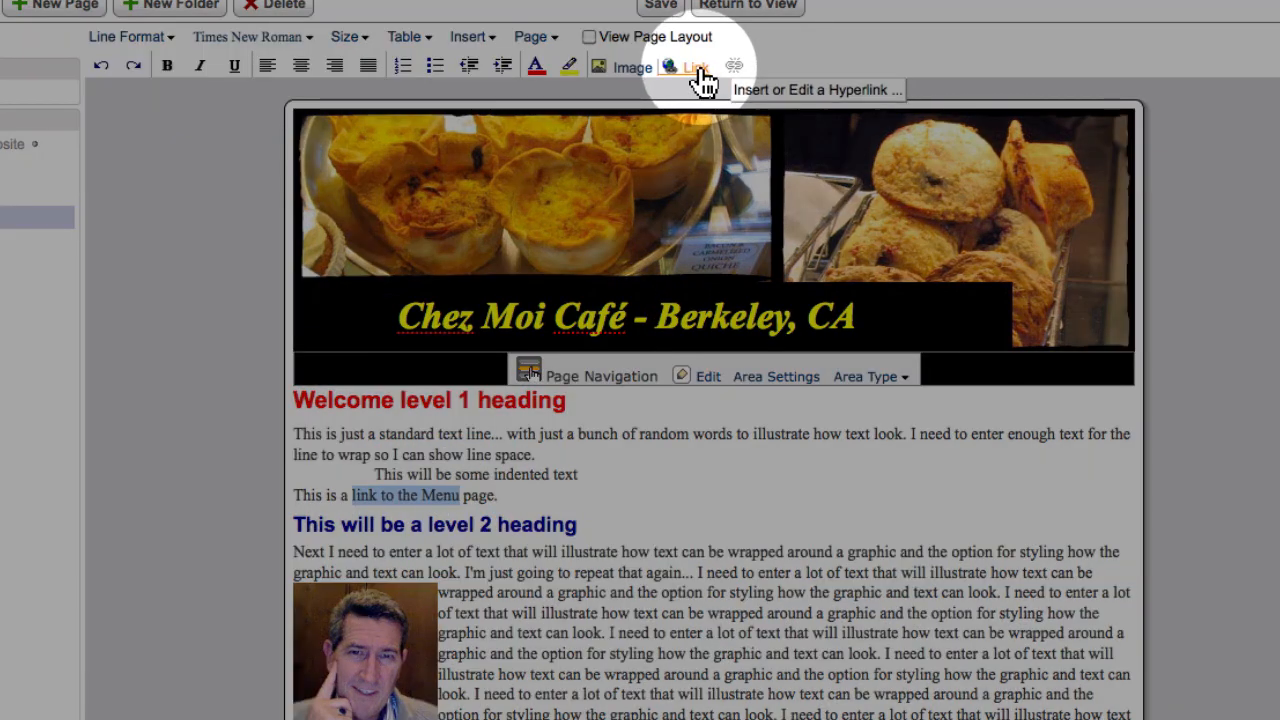
left_click(700, 72)
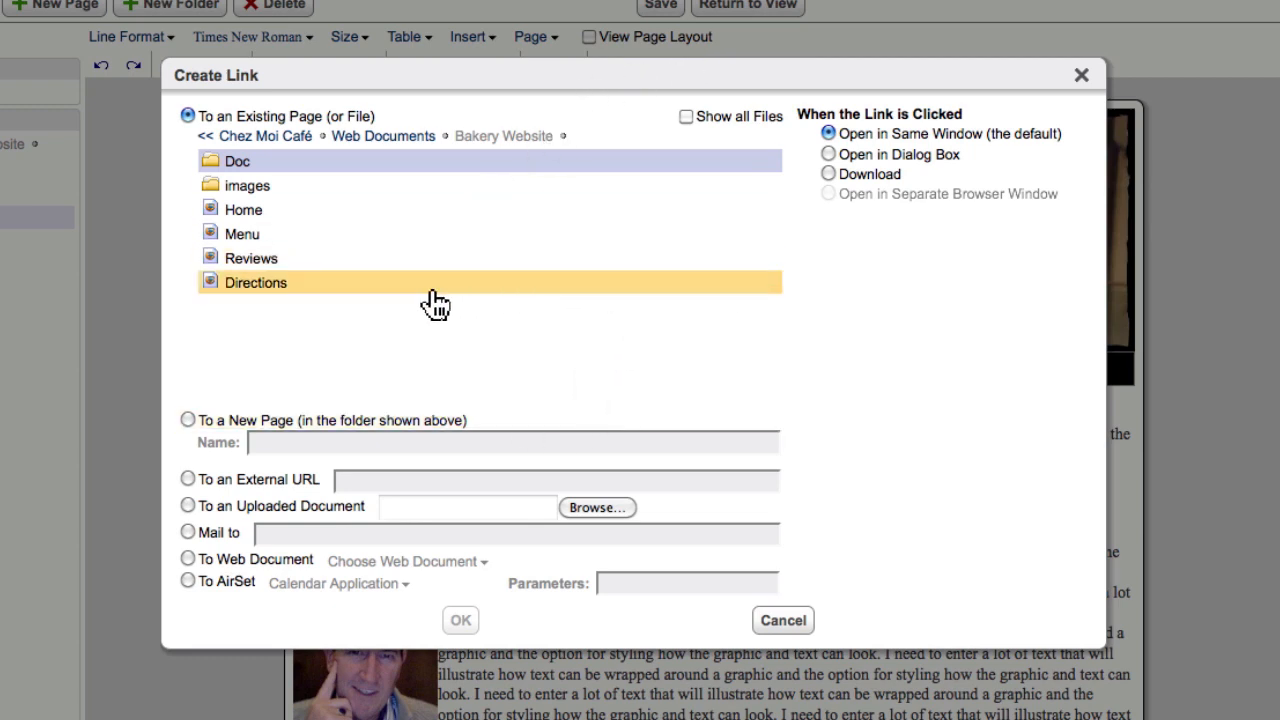
left_click(272, 240)
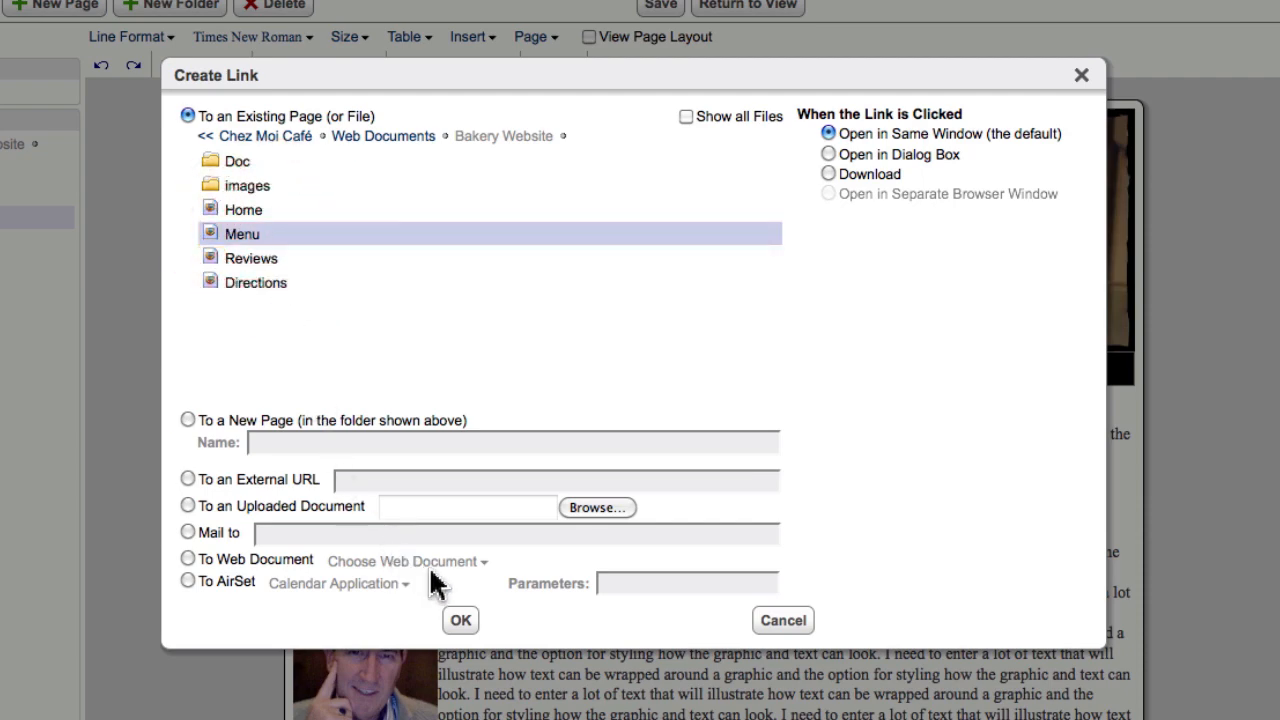
left_click(465, 623)
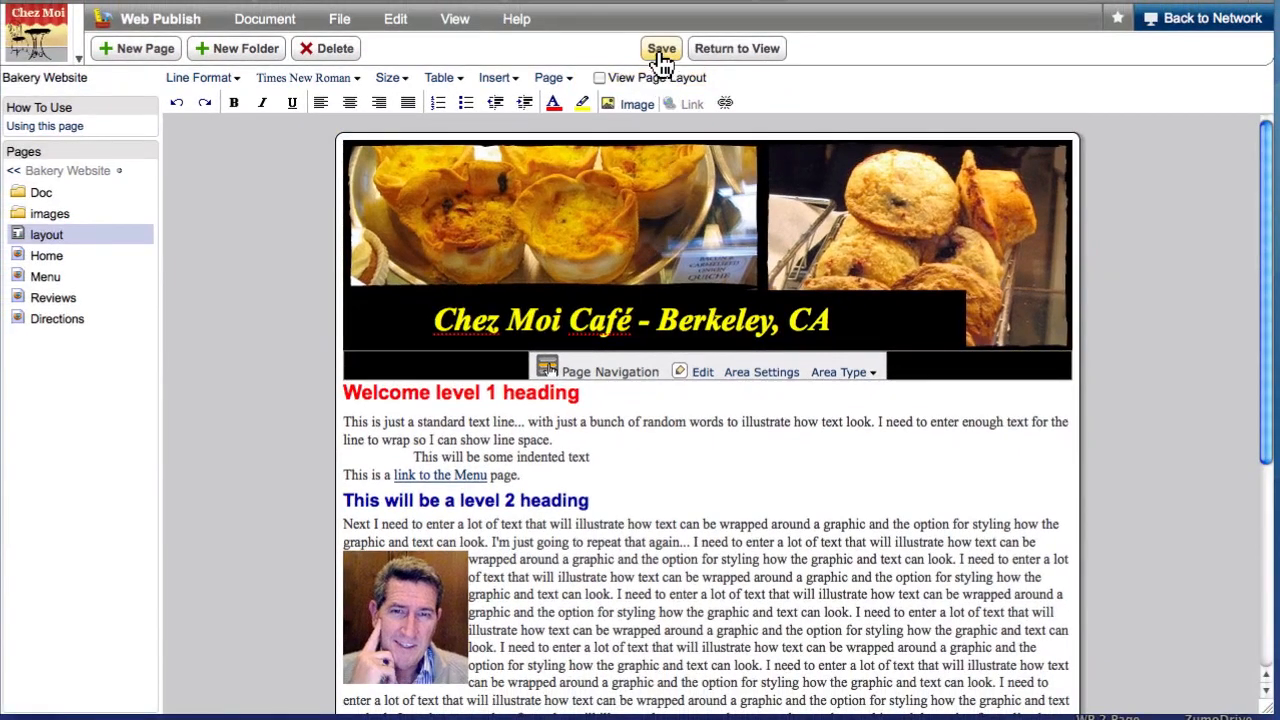
- Save the layout template and test its new Menu link in the page view, returning to the template
left_click(656, 5)
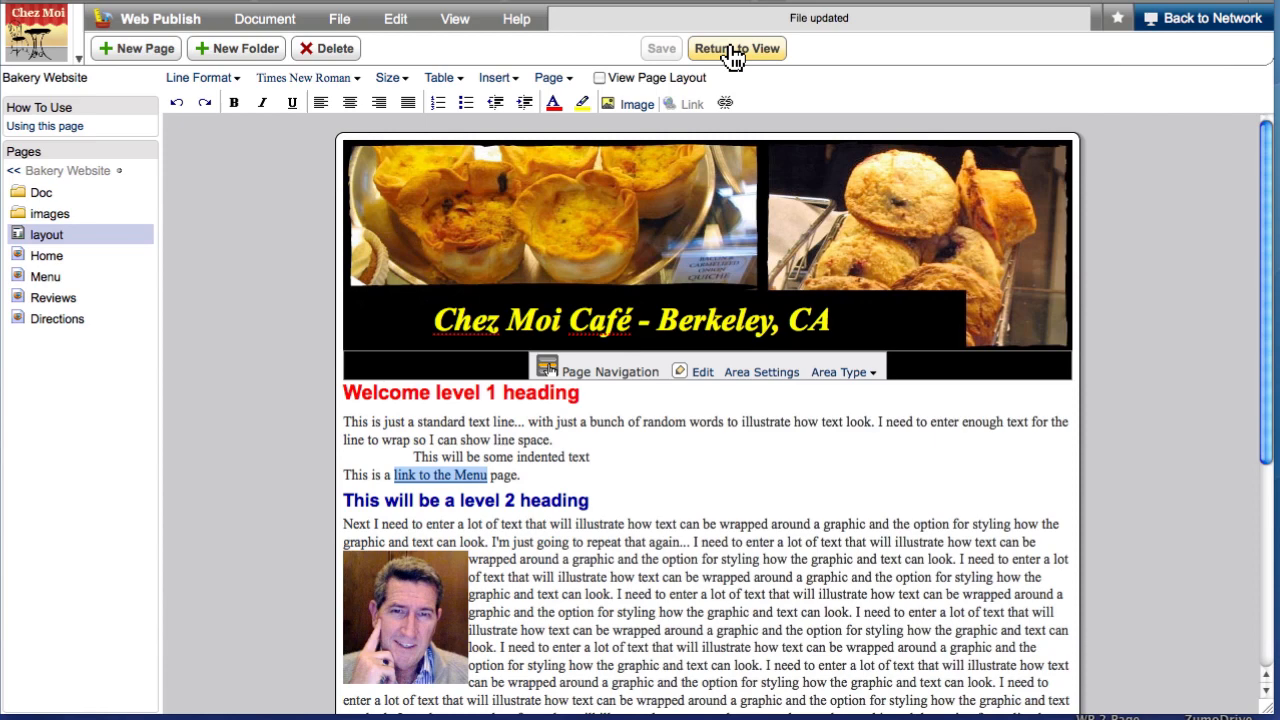
left_click(733, 52)
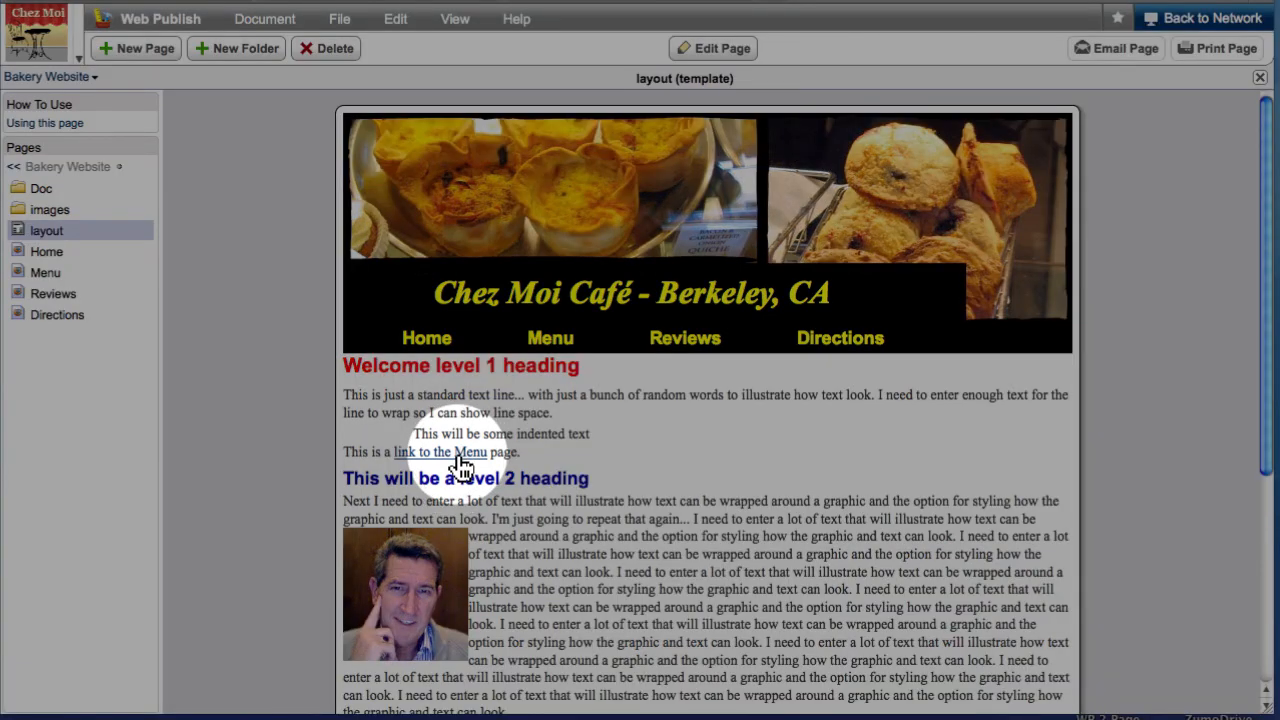
left_click(460, 455)
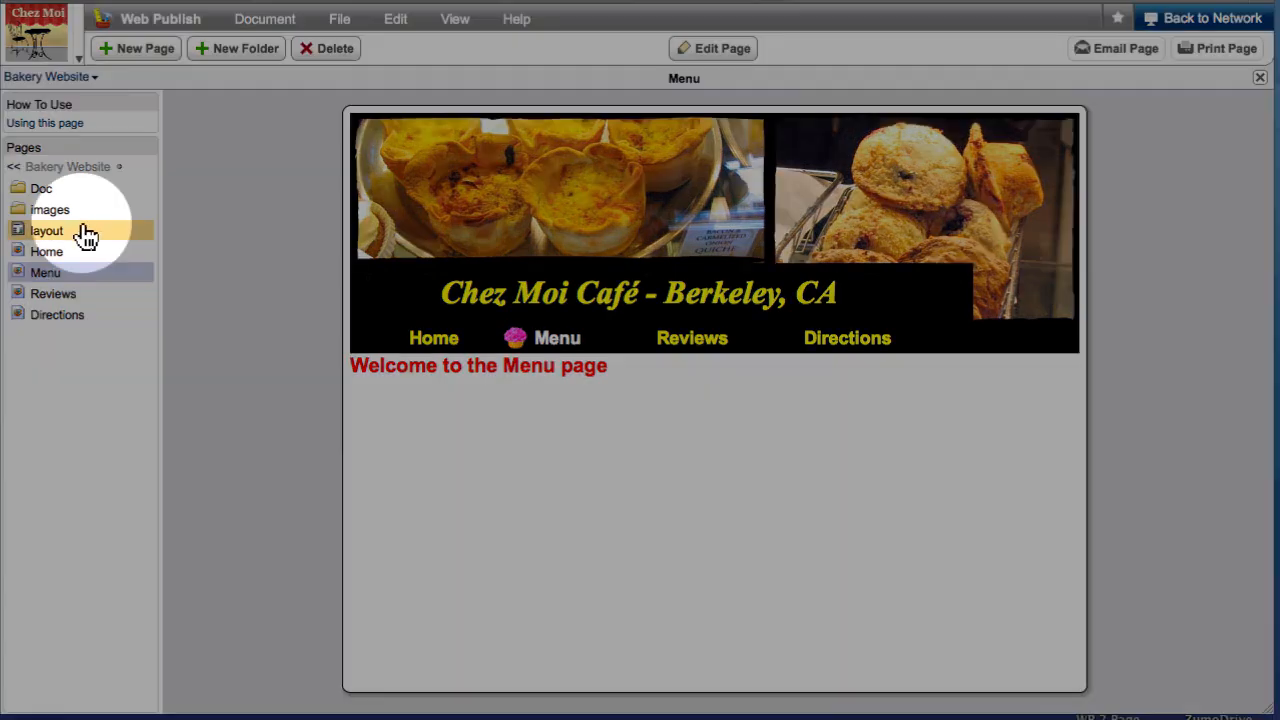
left_click(85, 232)
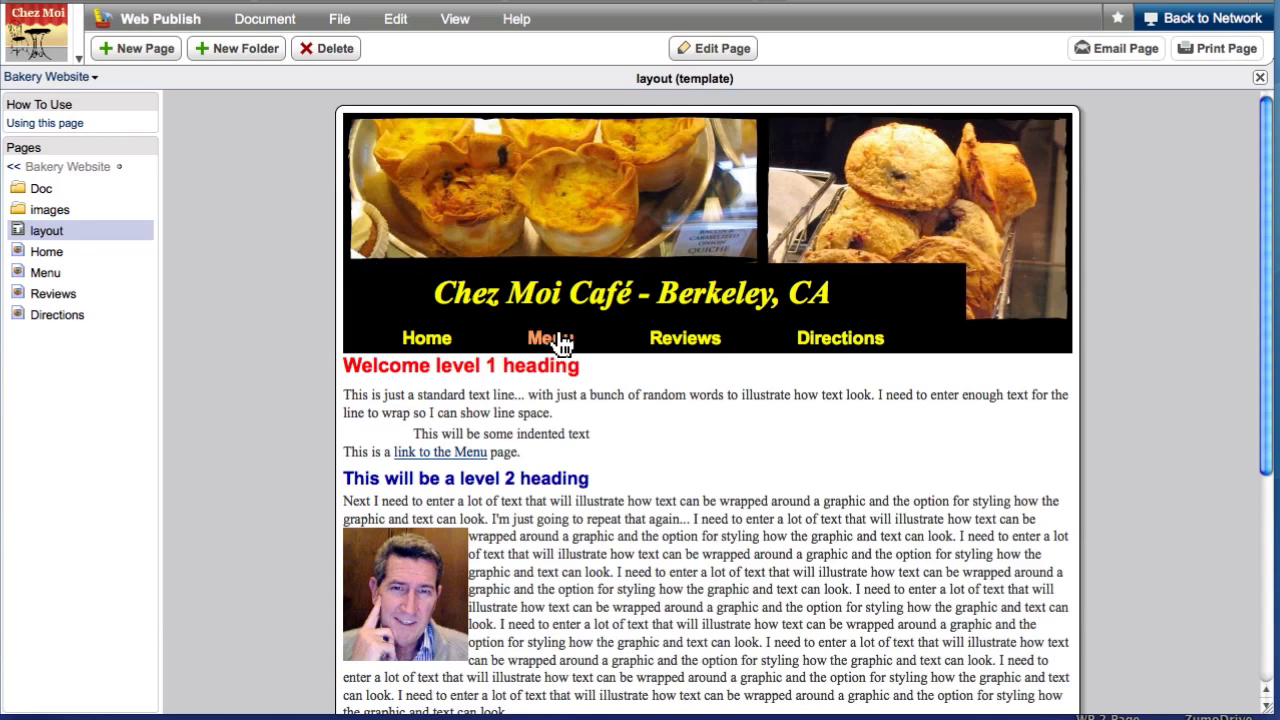
- In the layout template's page styles, set normal links to bold Arial in color #000099
left_click(716, 58)
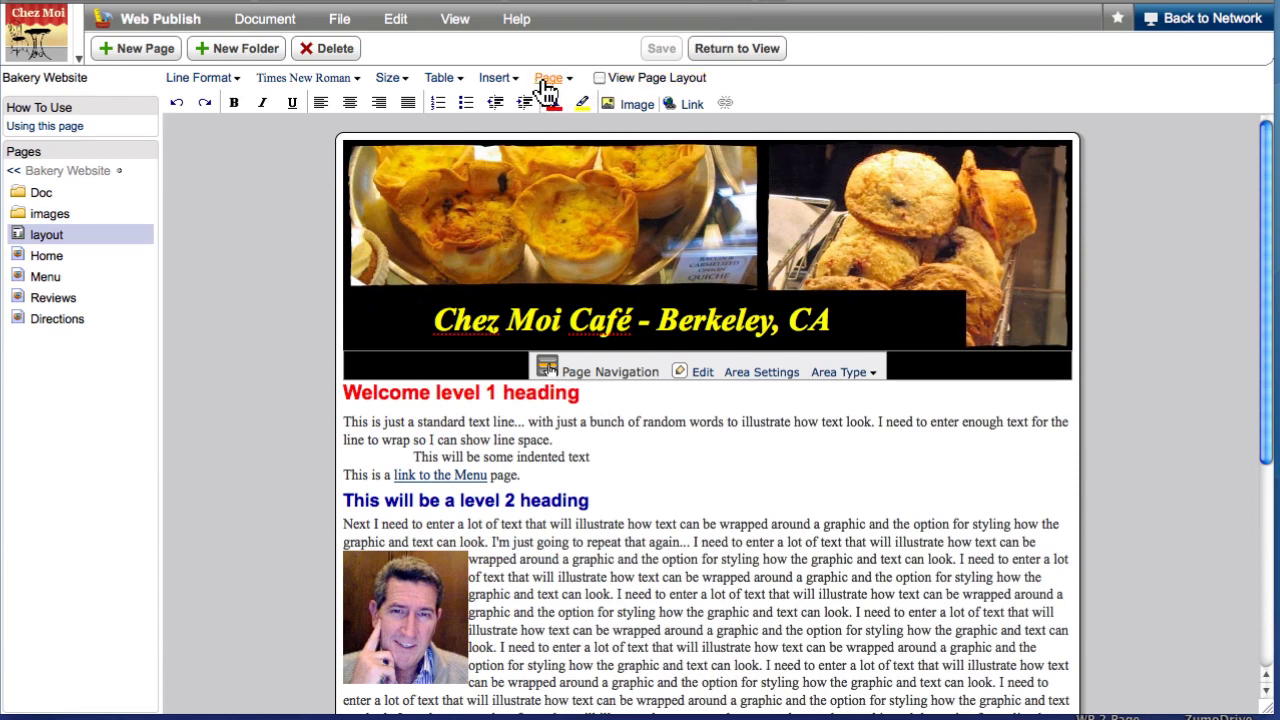
left_click(545, 85)
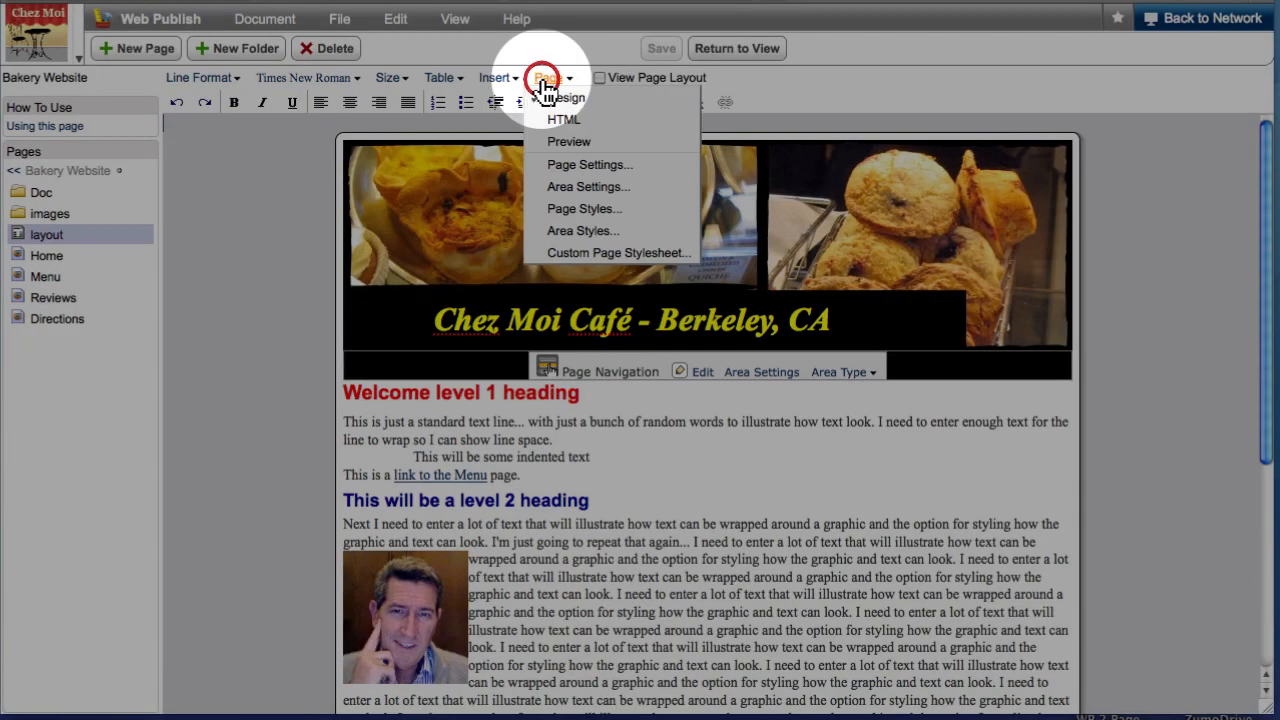
left_click(580, 210)
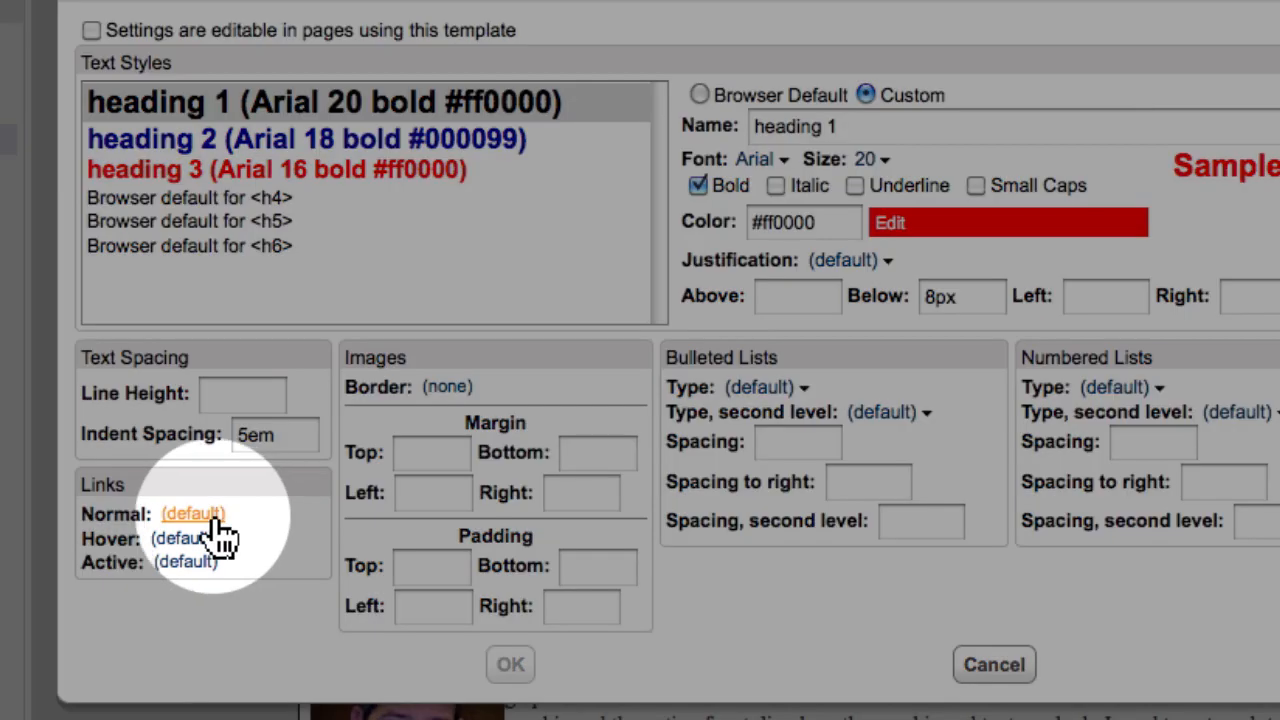
left_click(212, 518)
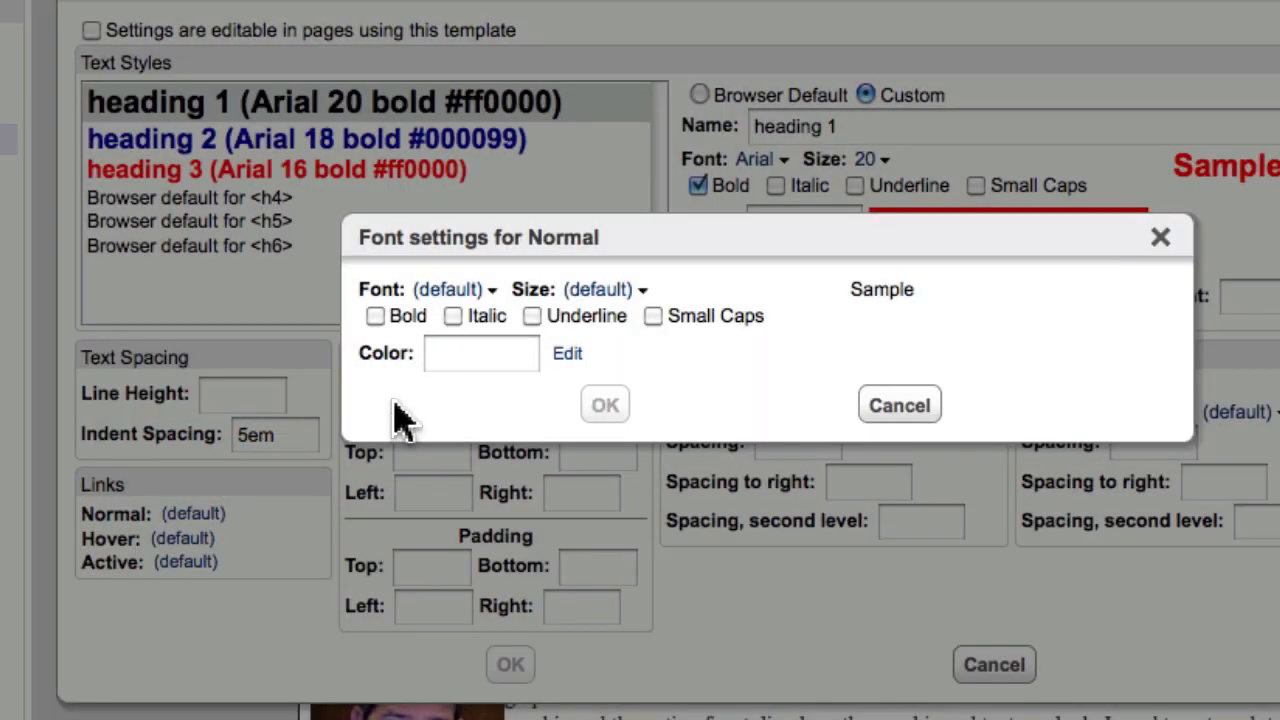
left_click(450, 290)
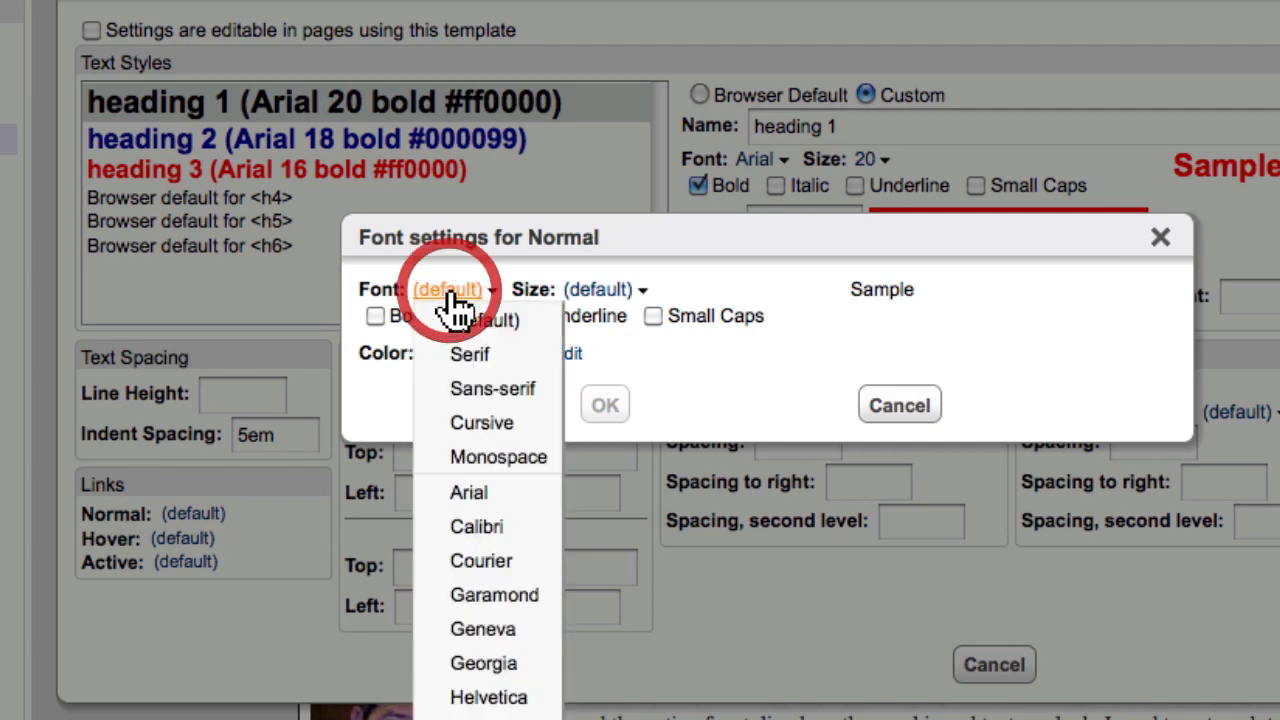
left_click(478, 490)
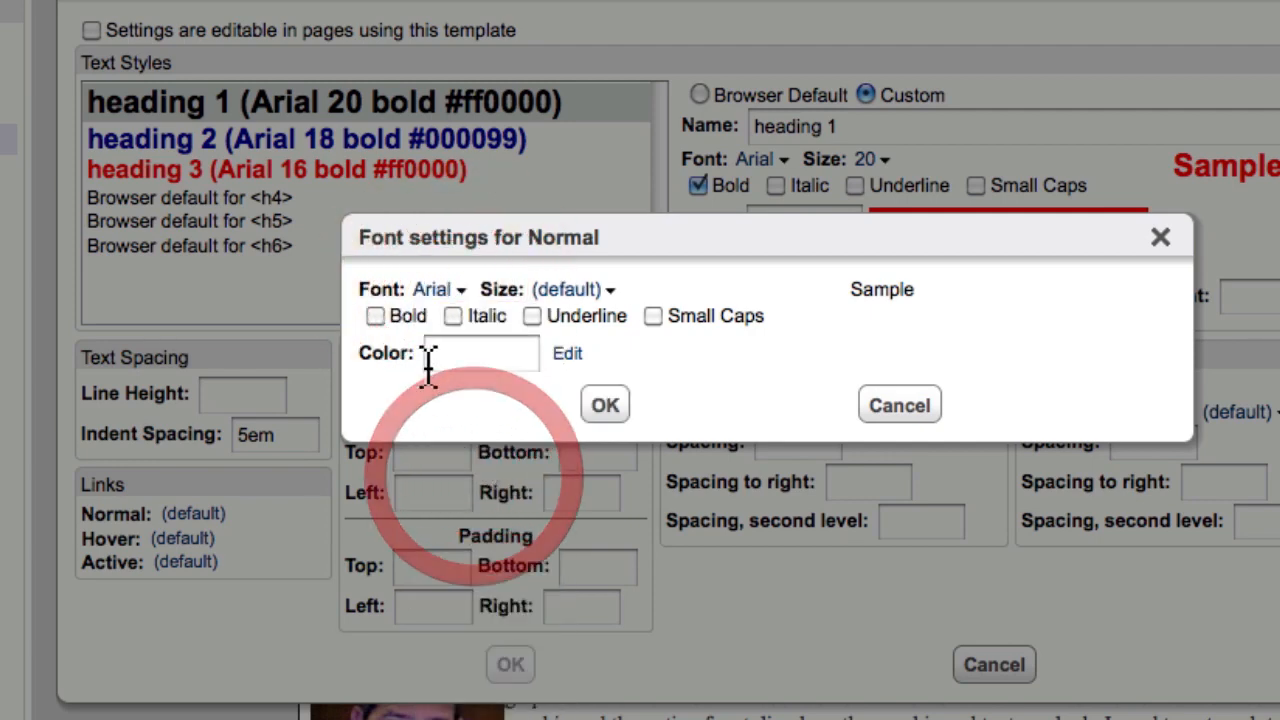
left_click(375, 316)
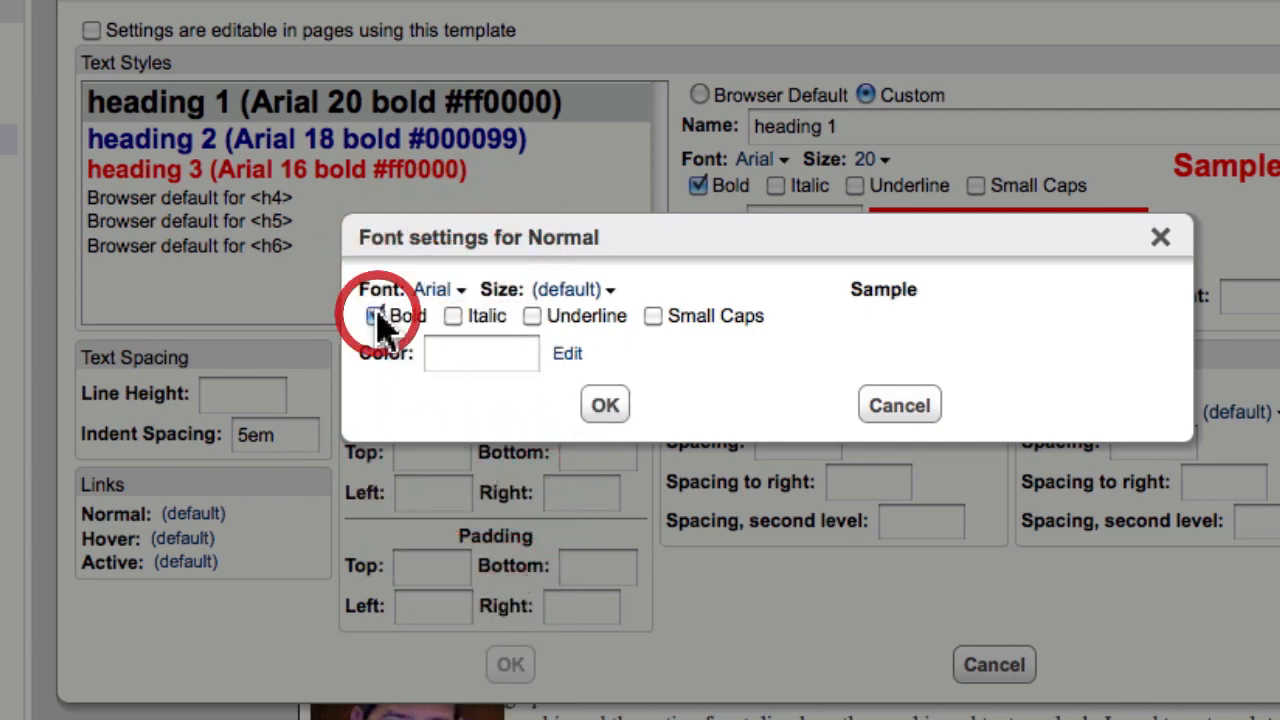
left_click(577, 362)
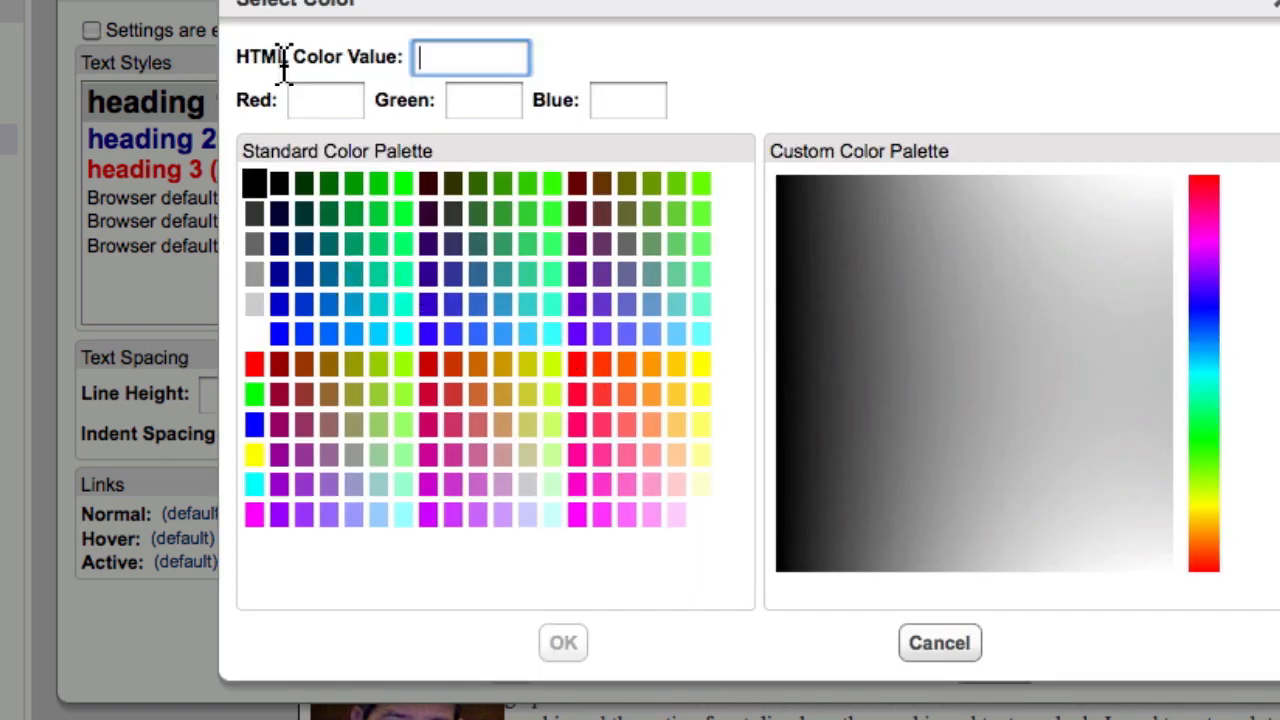
left_click(280, 272)
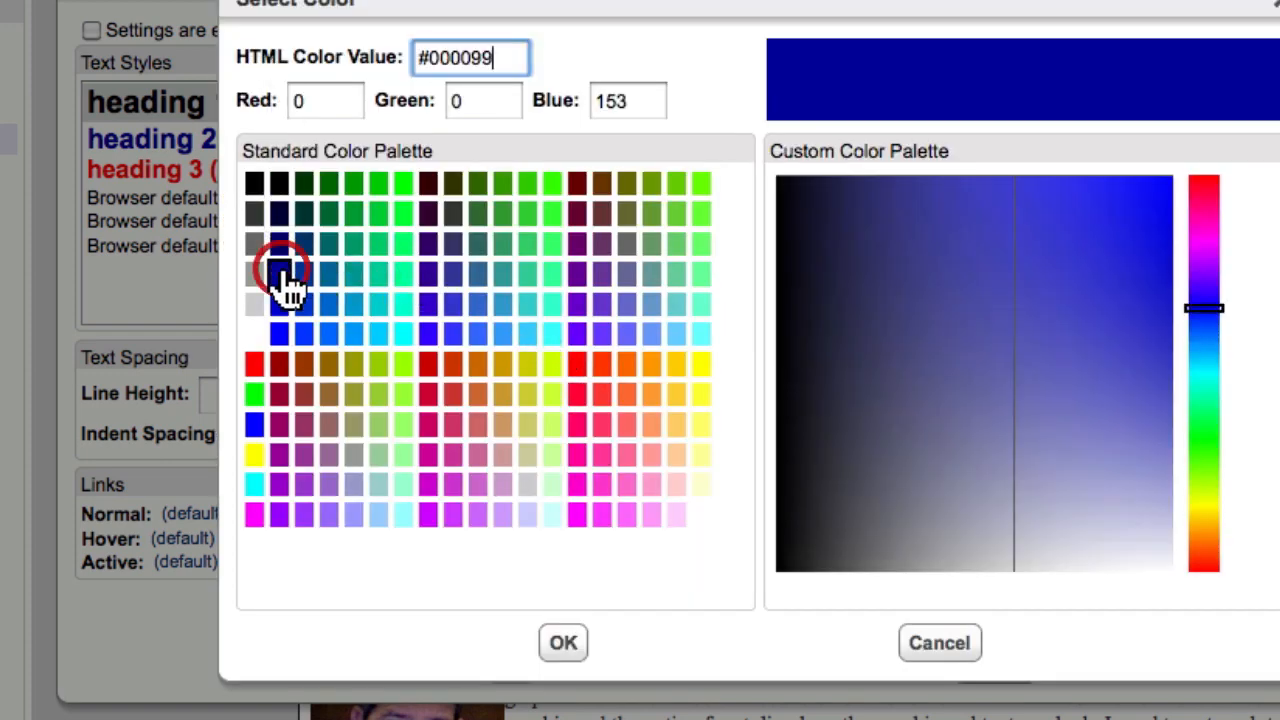
left_click(560, 645)
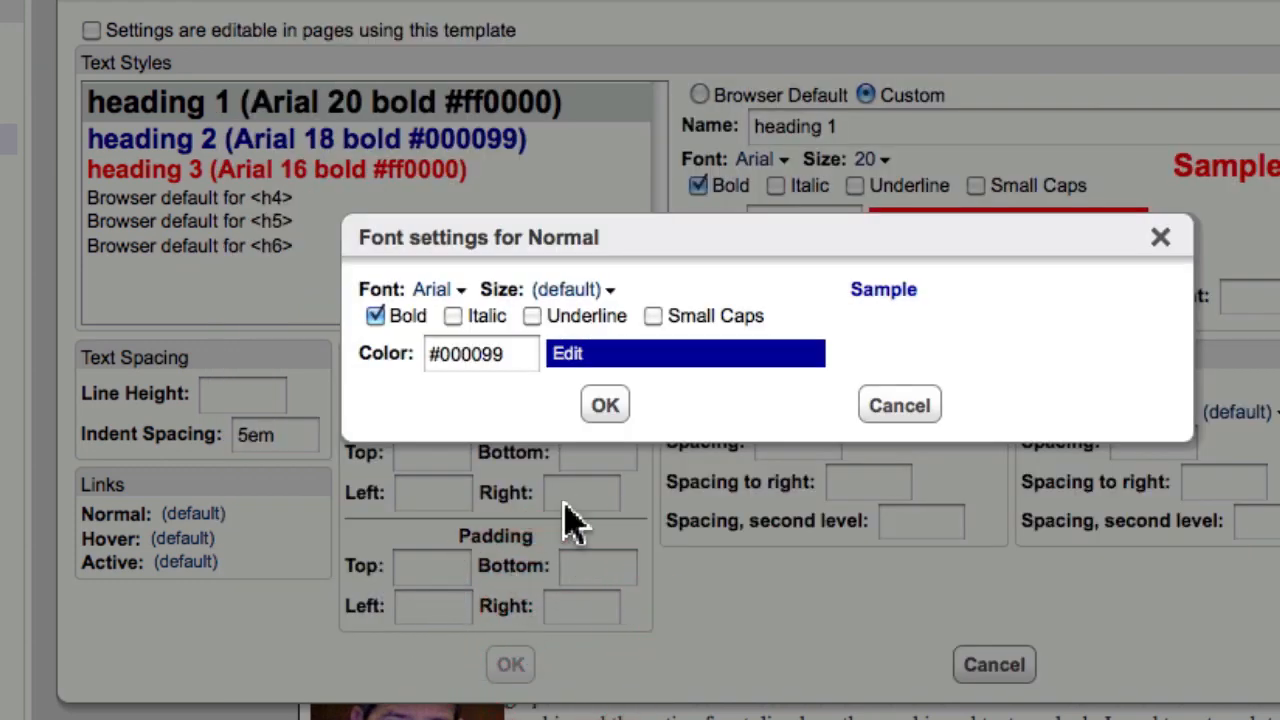
left_click(605, 405)
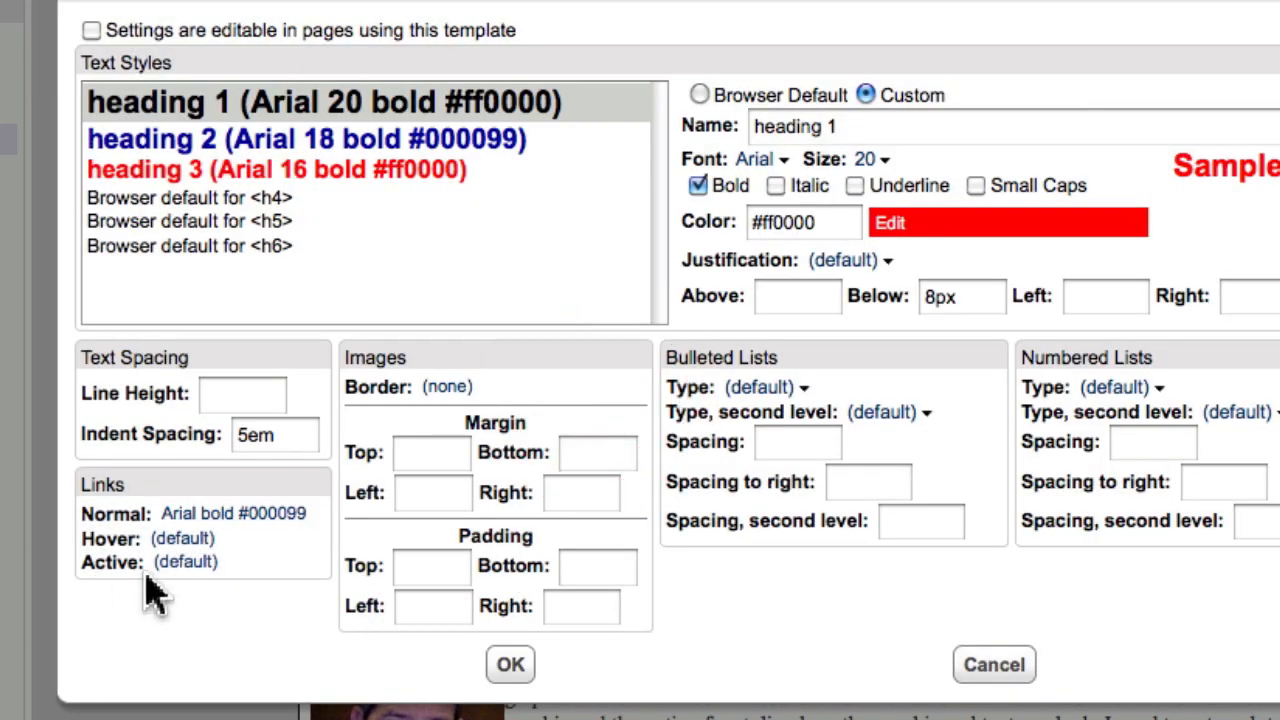
- Set hover links to bold Arial #ff0000 and active links to bold Arial #ffff00, and apply the page styles
left_click(178, 540)
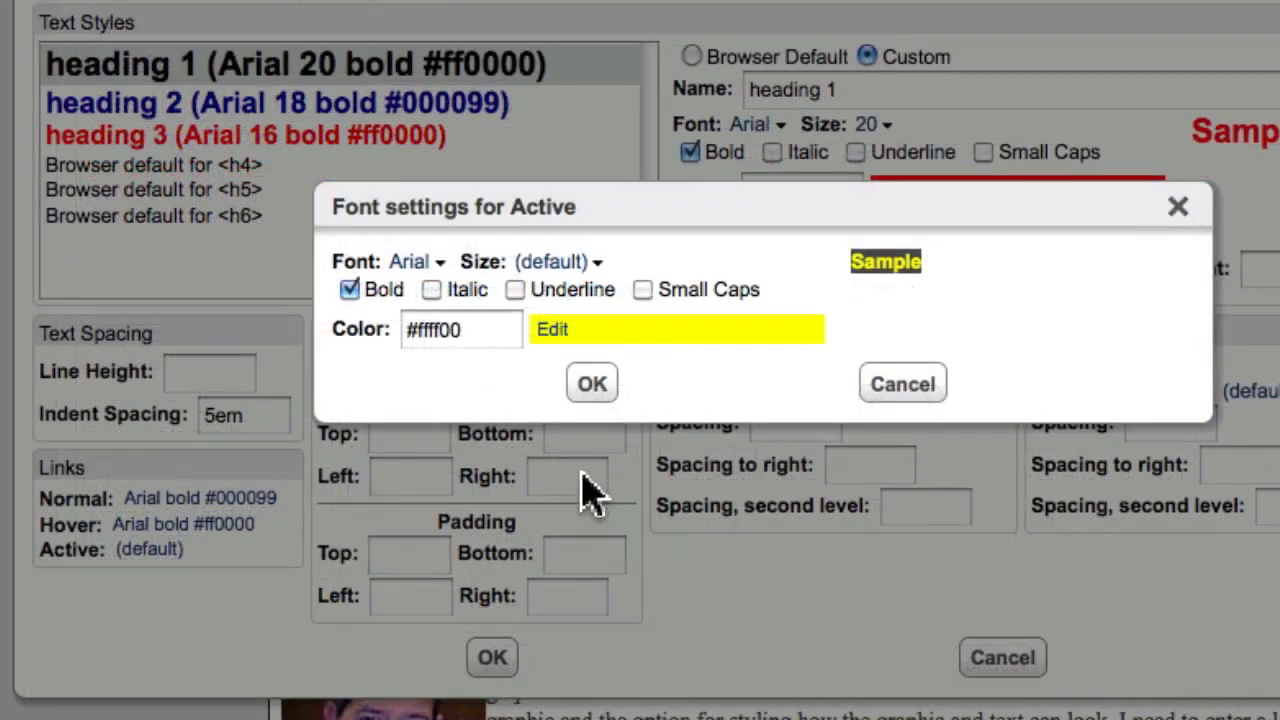
left_click(591, 384)
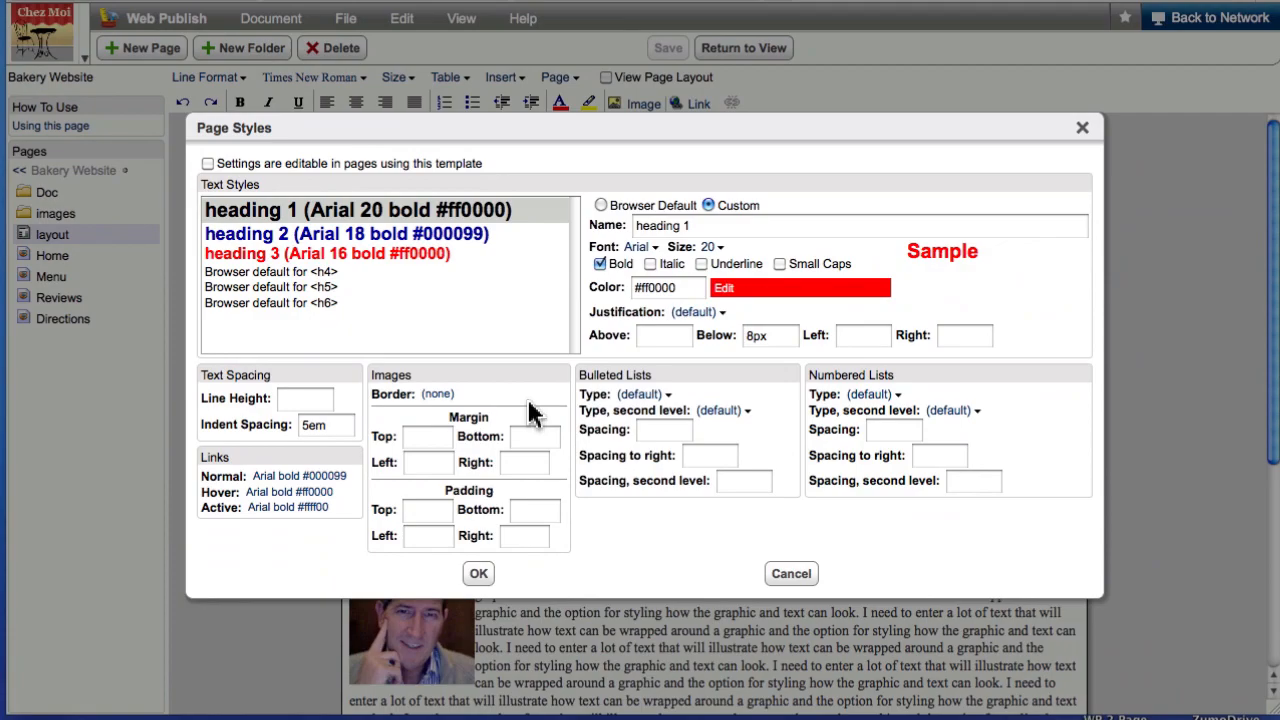
left_click(478, 573)
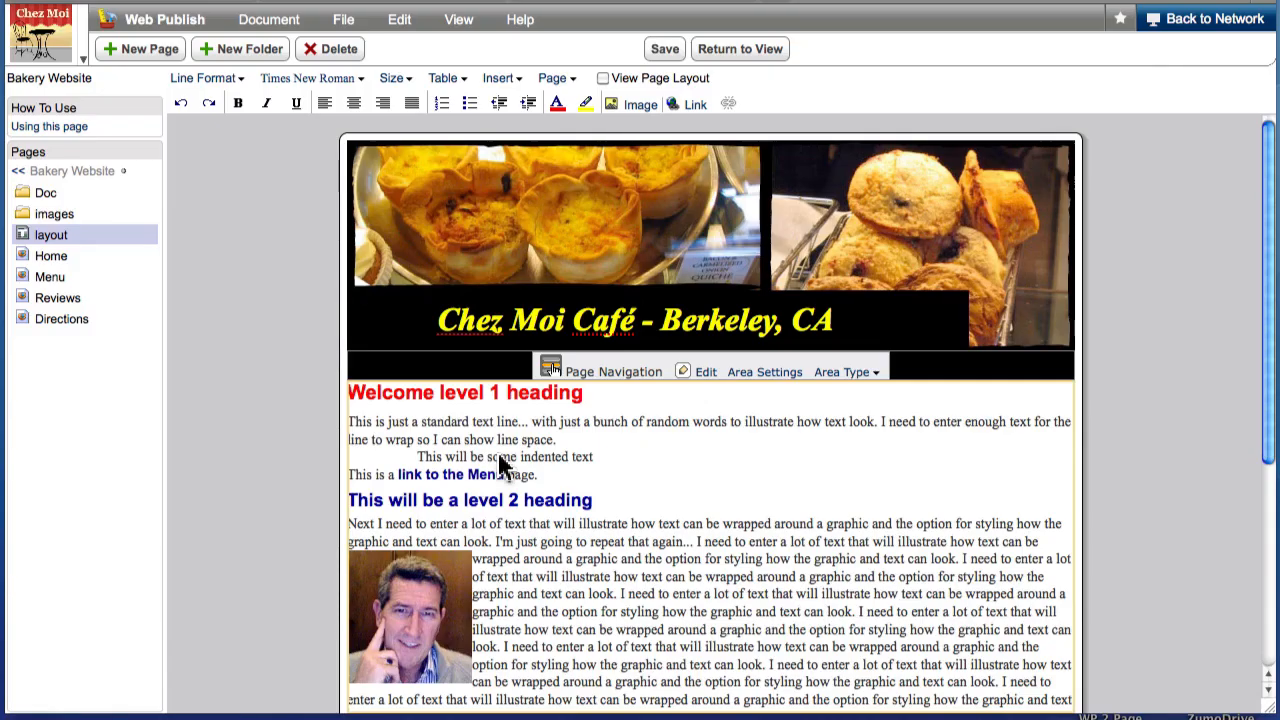
- Save the restyled layout template and try the Menu link in view mode, going back to the template
left_click(664, 49)
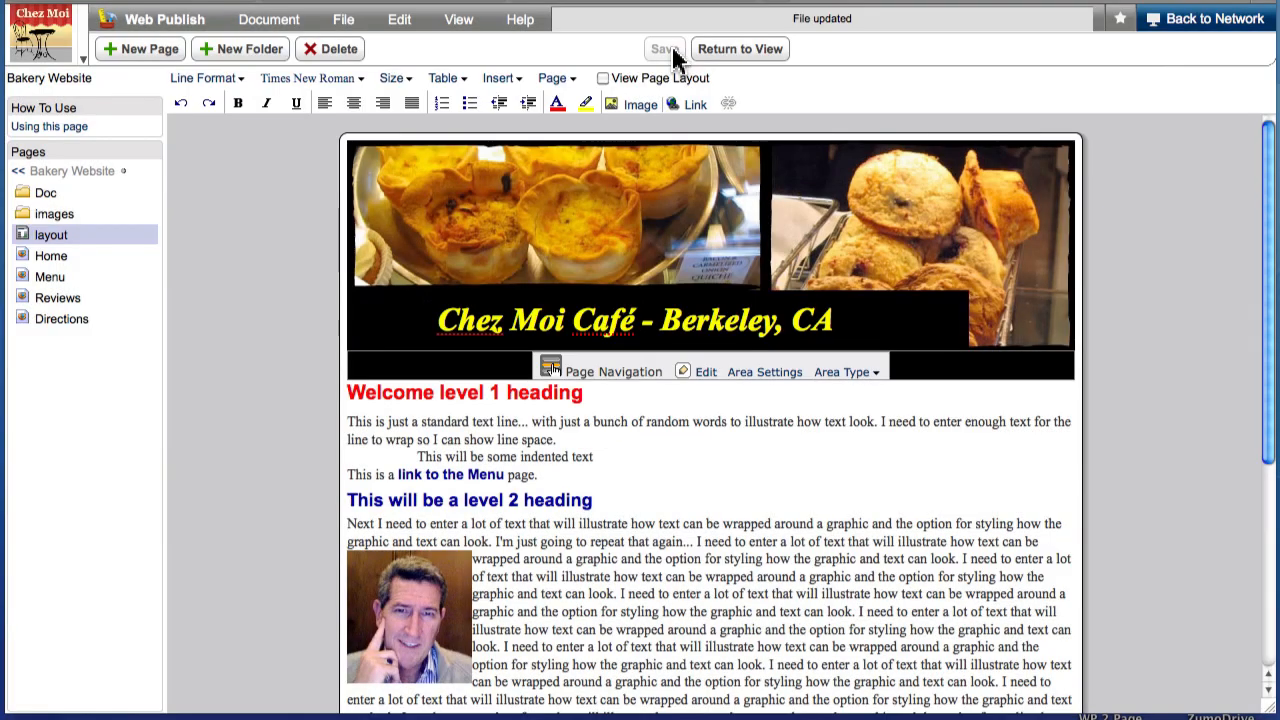
left_click(740, 49)
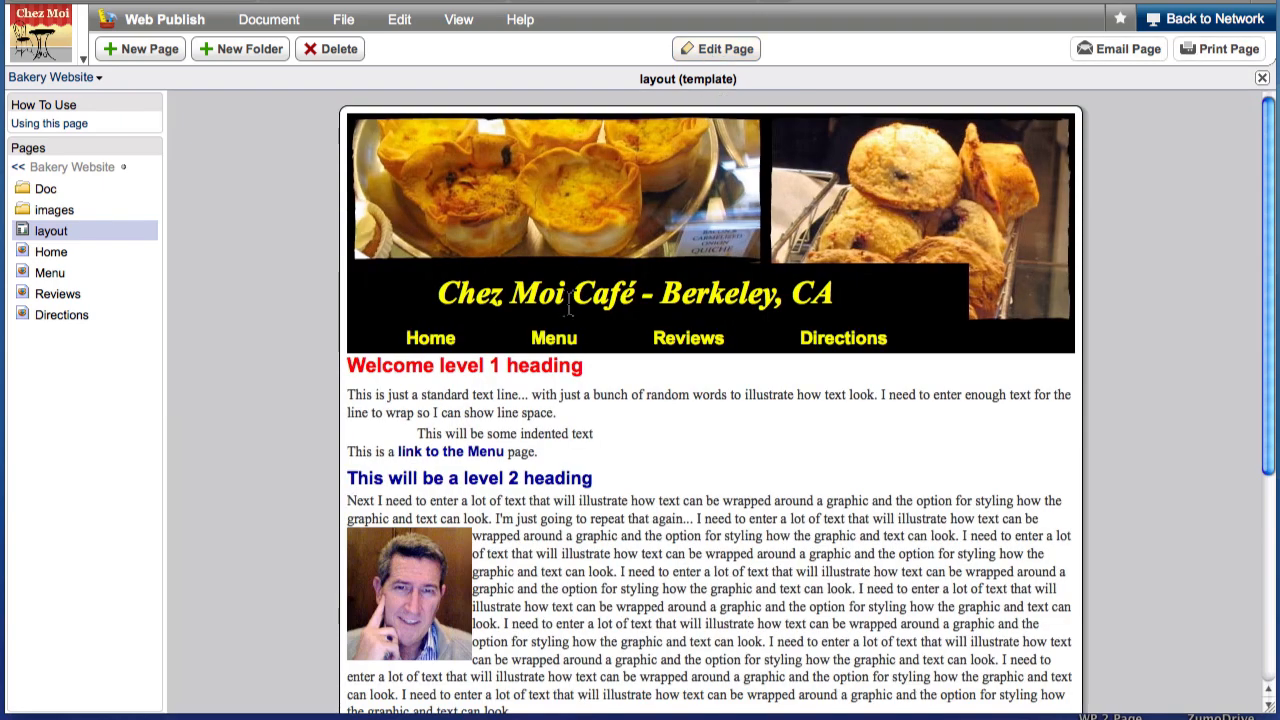
left_click(470, 455)
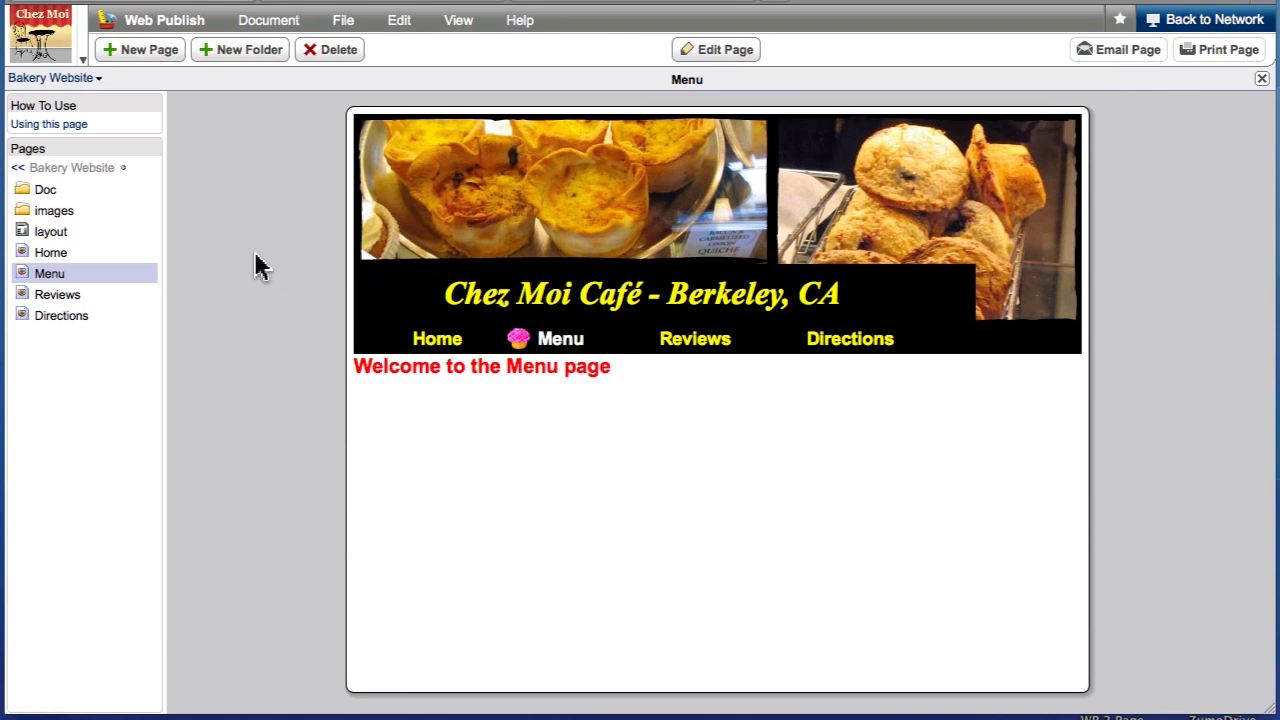
left_click(107, 236)
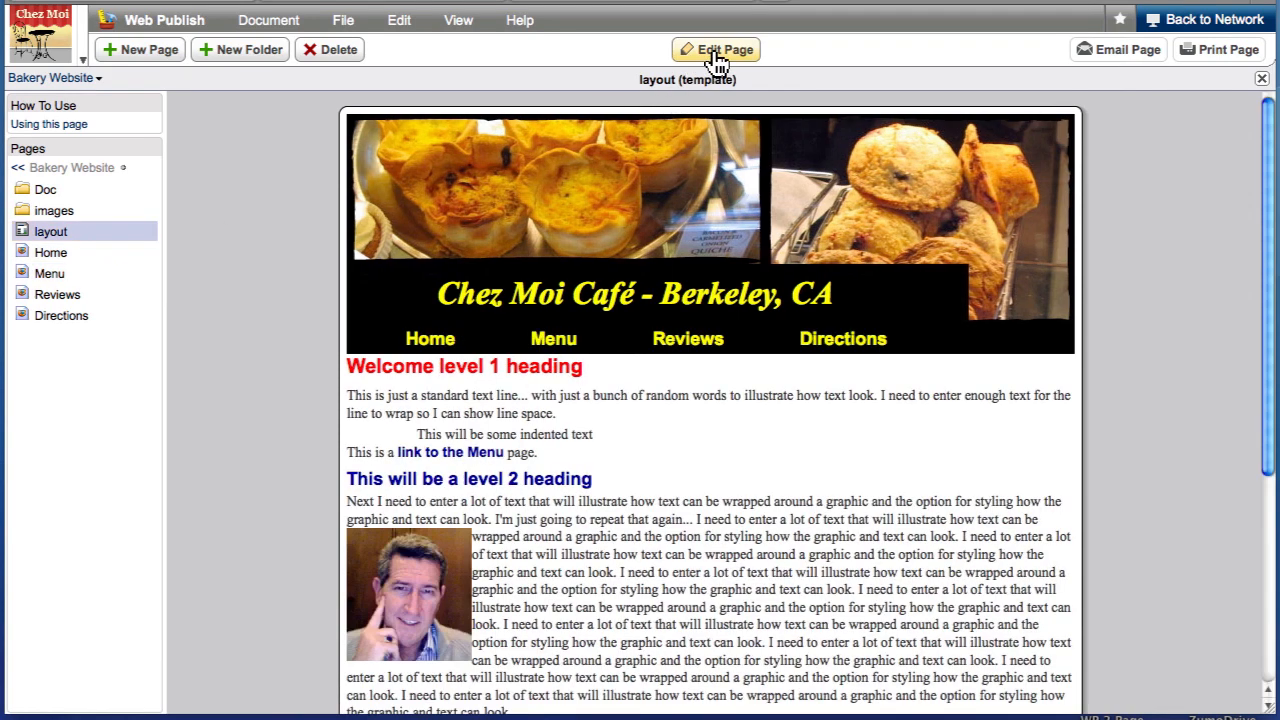
- Open the layout template's page styles for editing and compare the image border options for individual sides and all sides
left_click(717, 55)
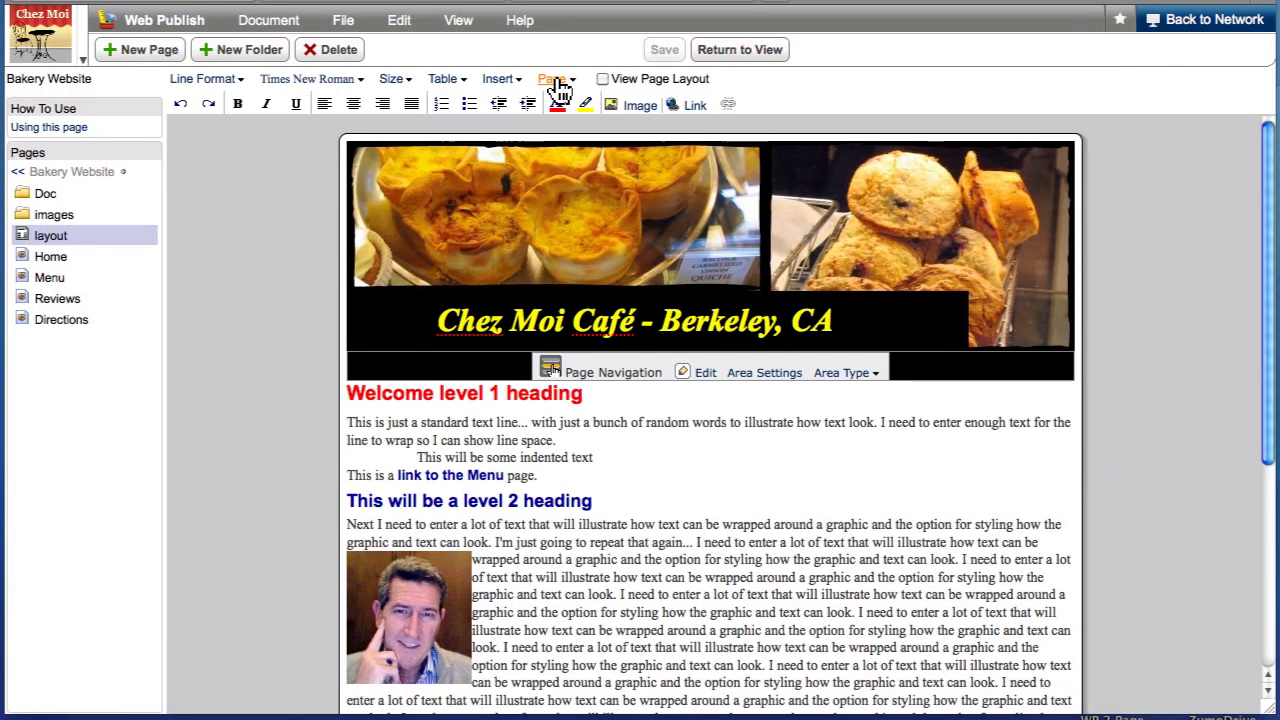
left_click(556, 80)
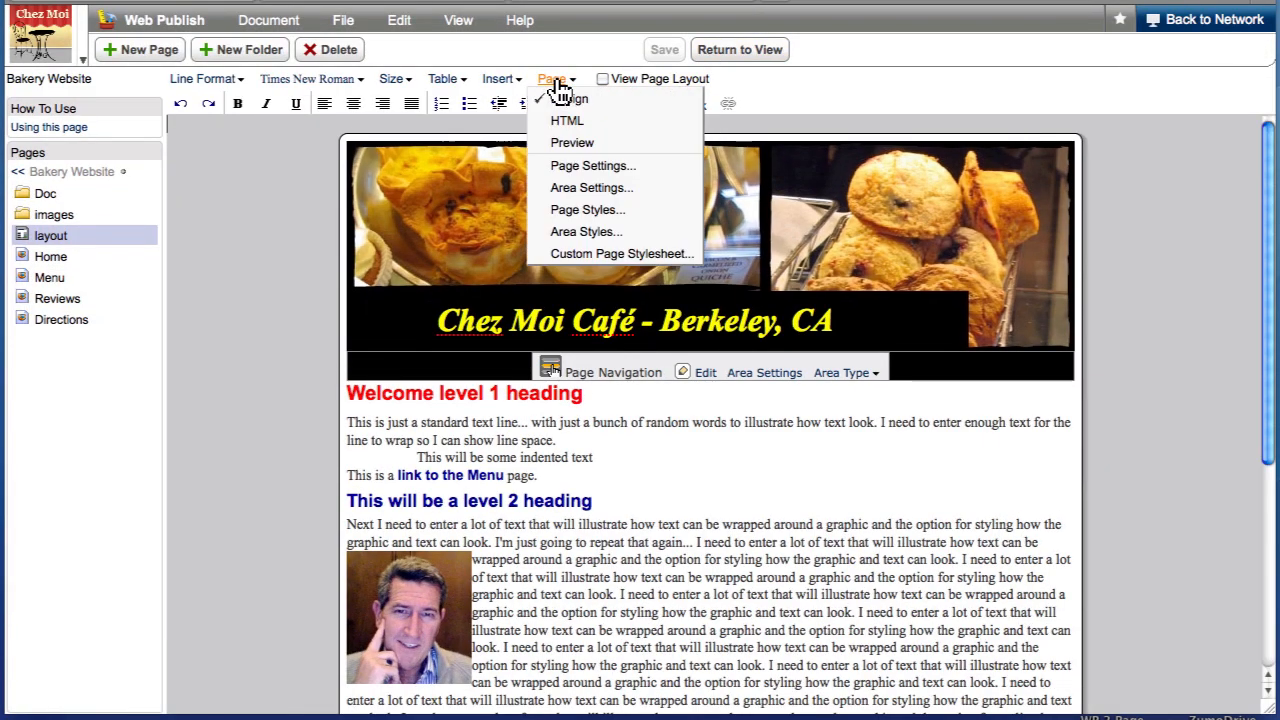
left_click(586, 211)
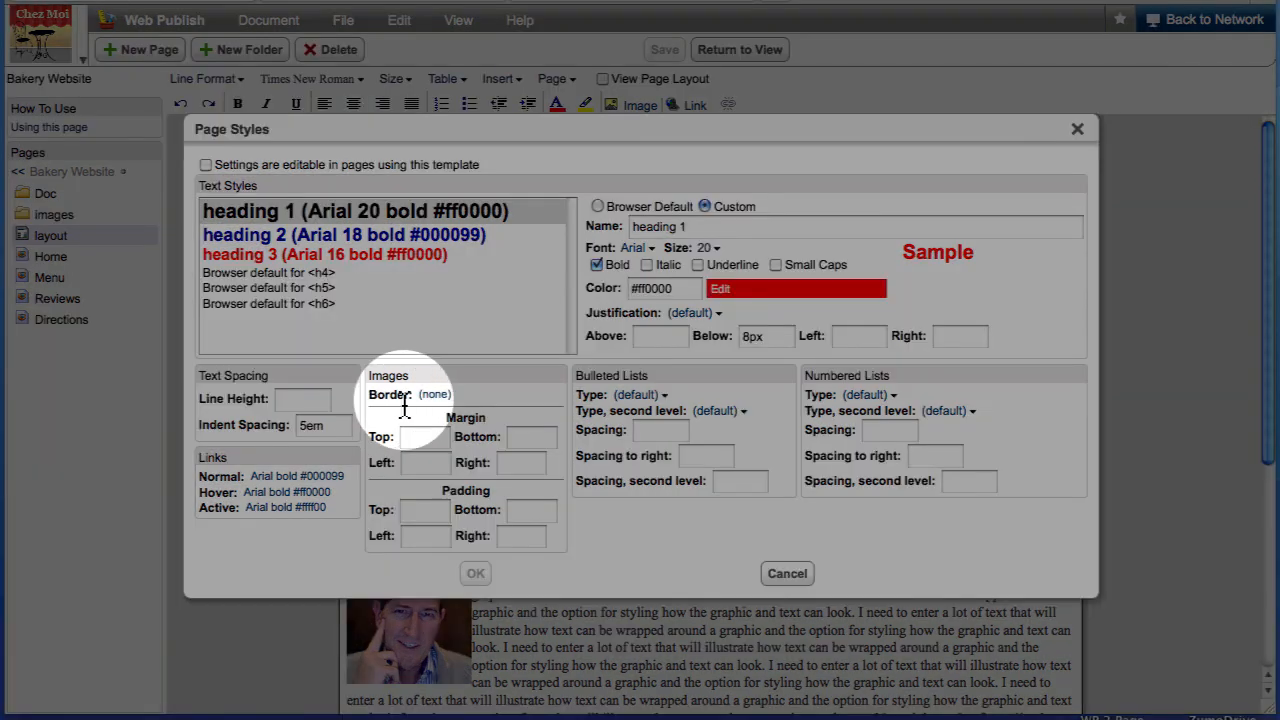
left_click(436, 396)
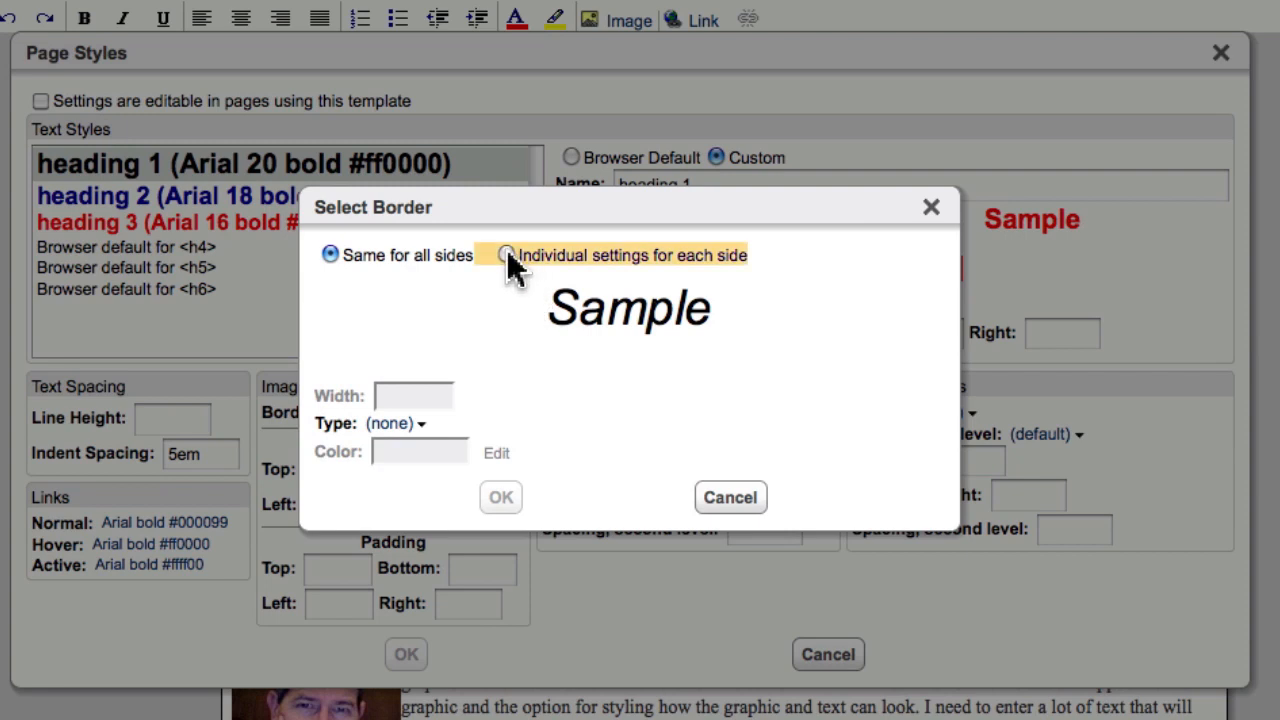
left_click(506, 255)
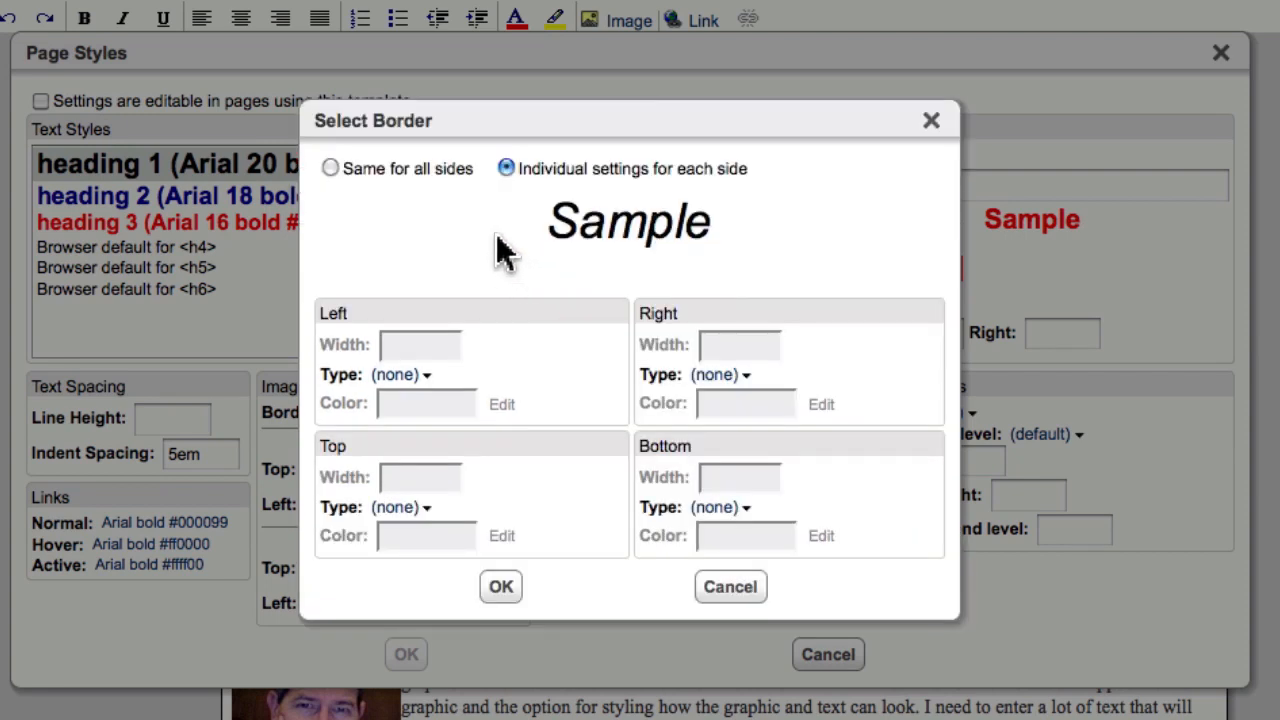
left_click(331, 169)
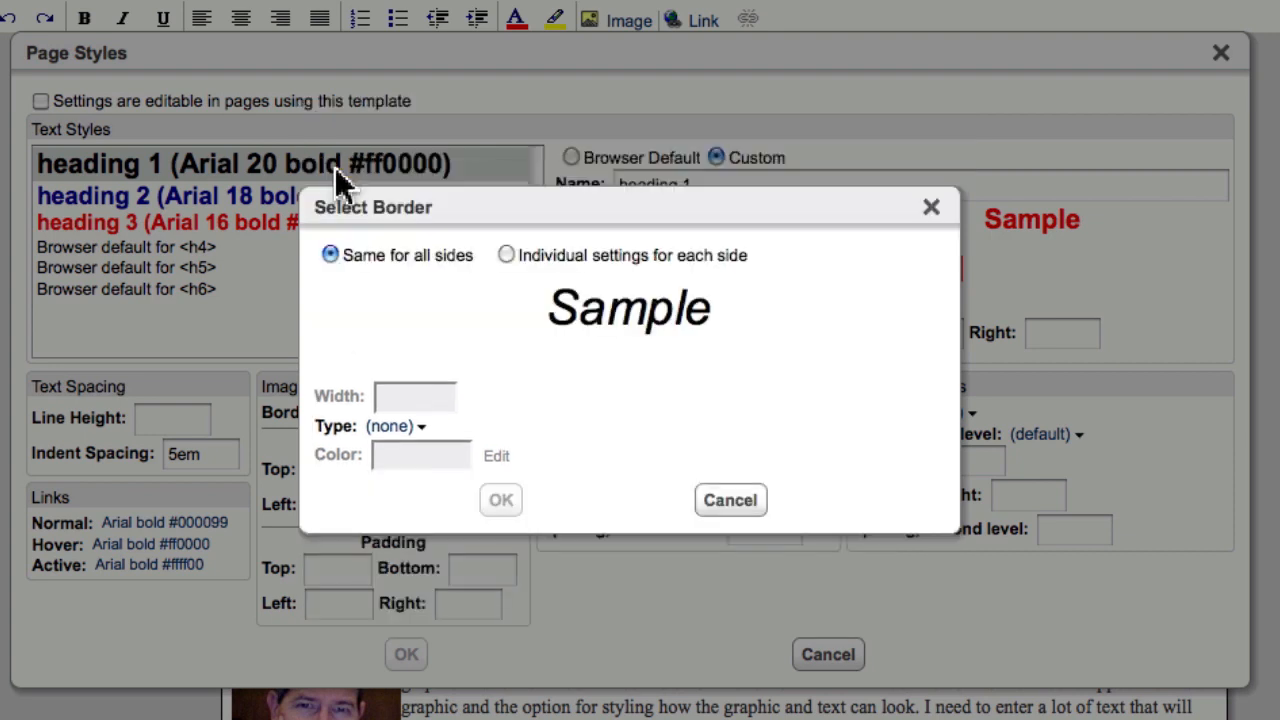
- Give images an outset black border with a width of 8 on all sides and apply the page styles
left_click(397, 430)
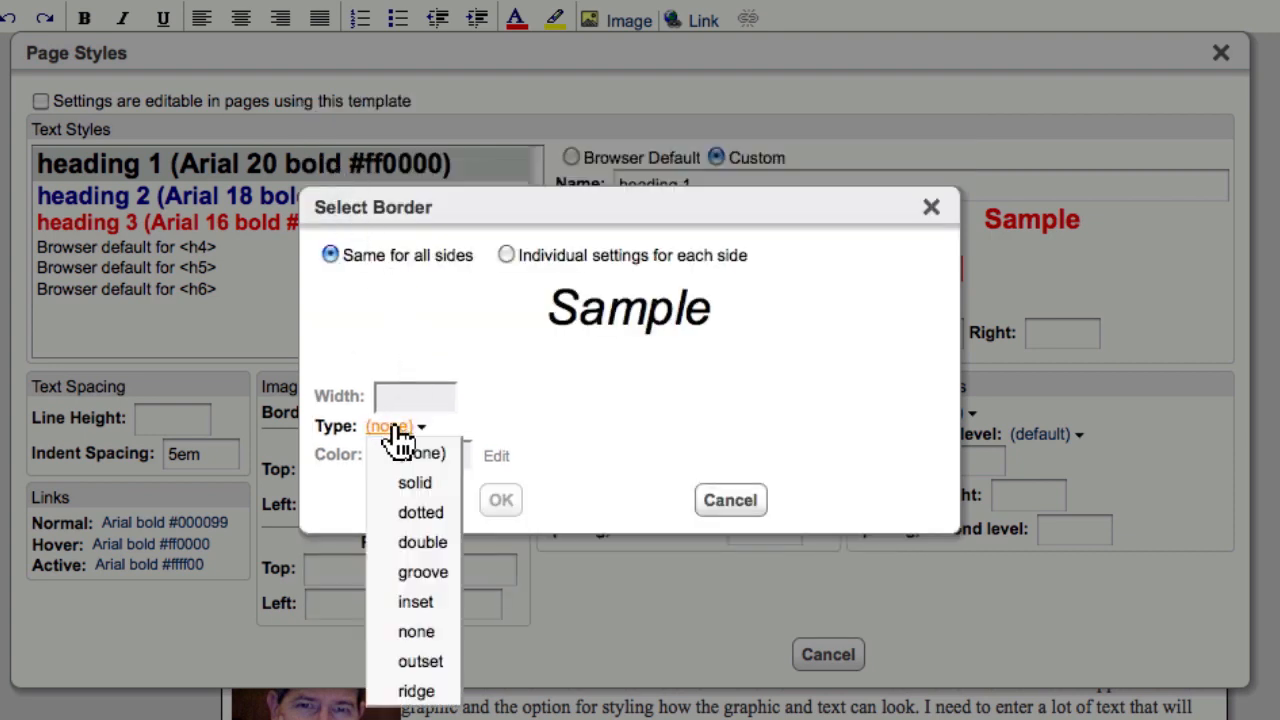
left_click(420, 665)
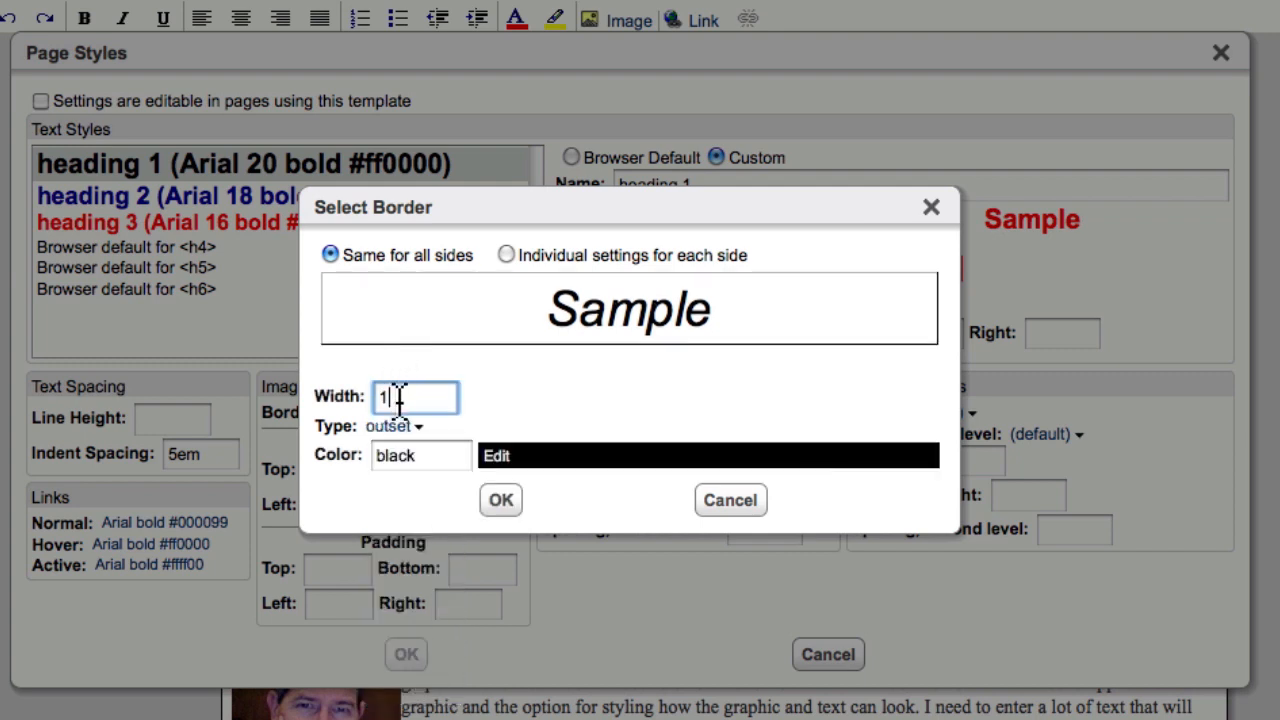
left_click_drag(398, 398, 348, 405)
type("8")
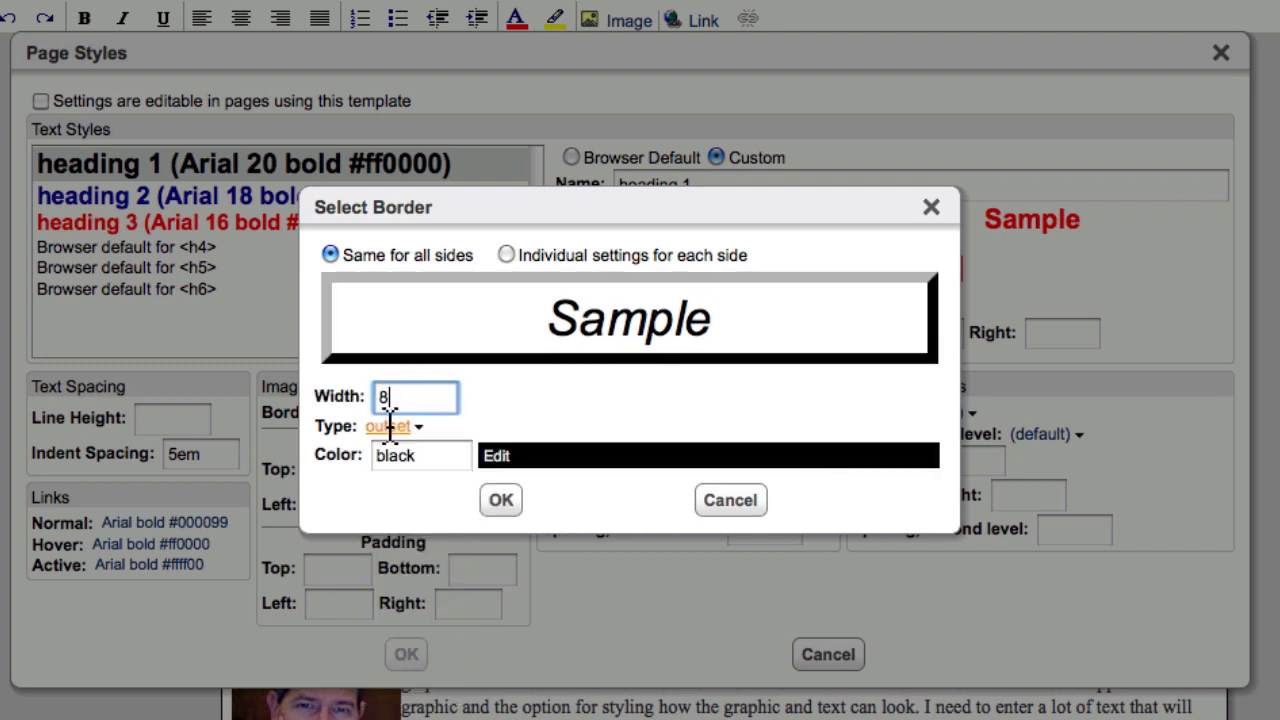
left_click(501, 500)
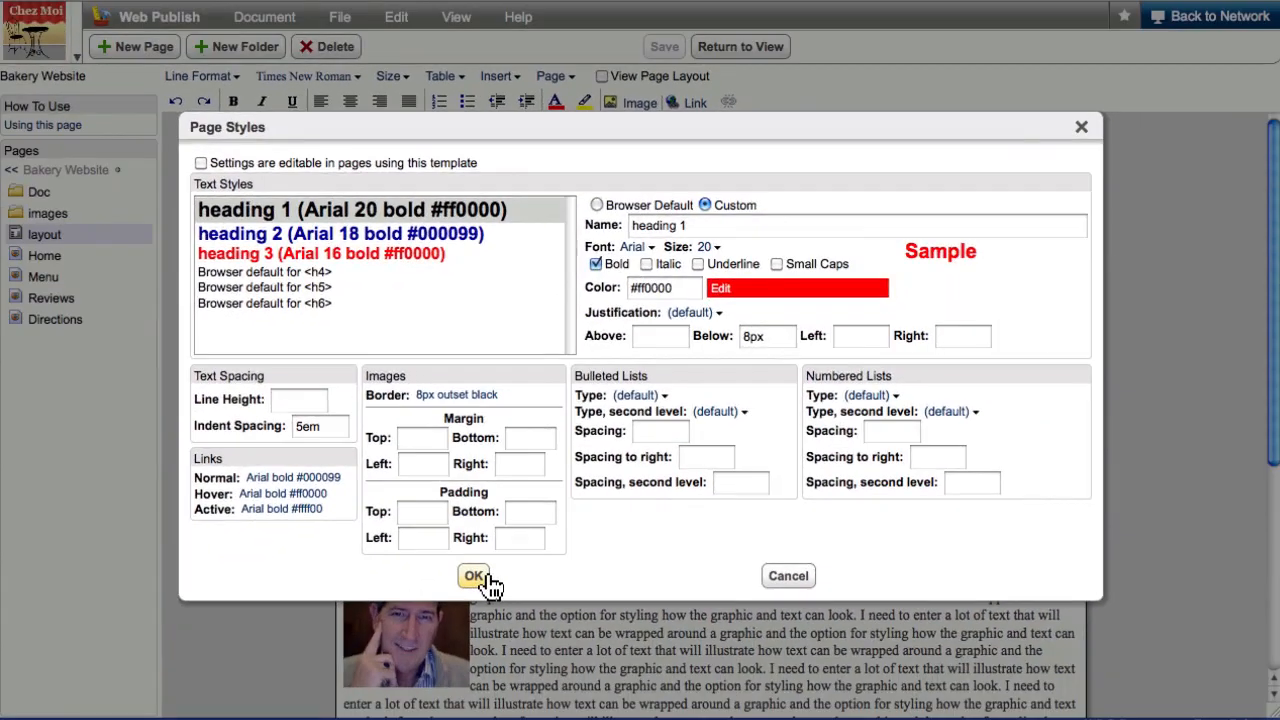
left_click(409, 651)
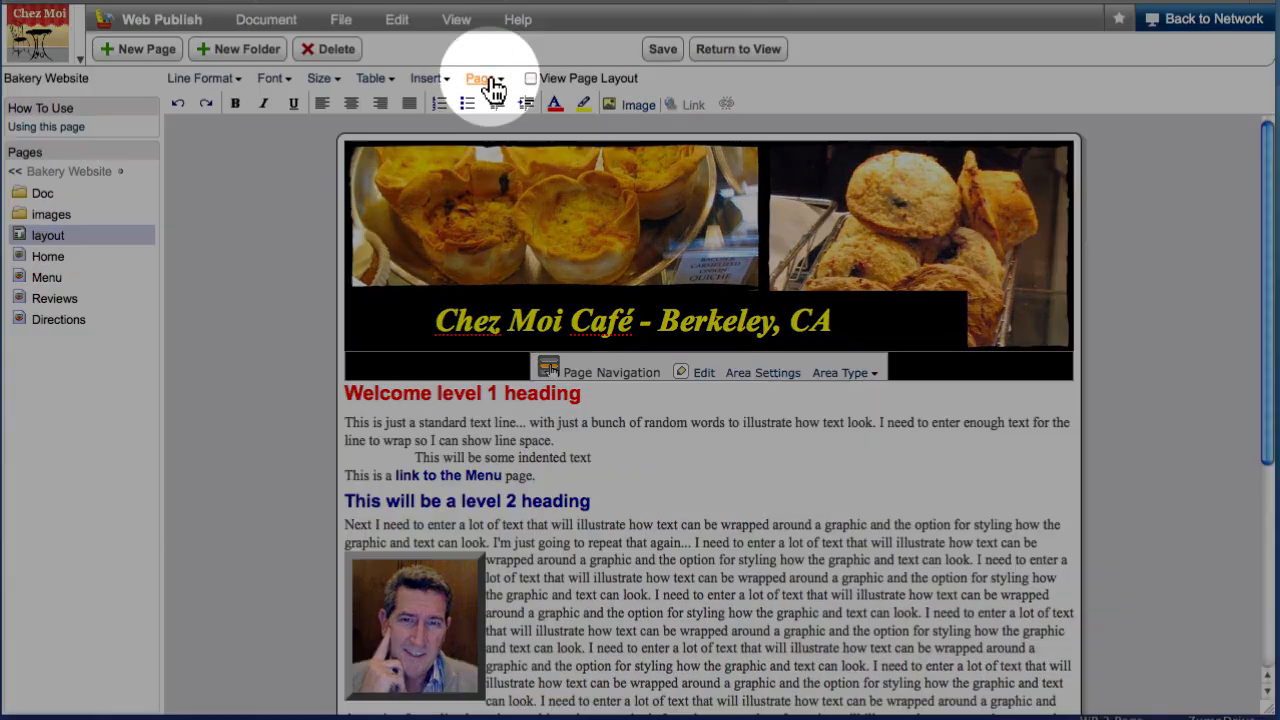
- In the page styles, set the image margins to 10 px on all four sides and apply them
left_click(488, 80)
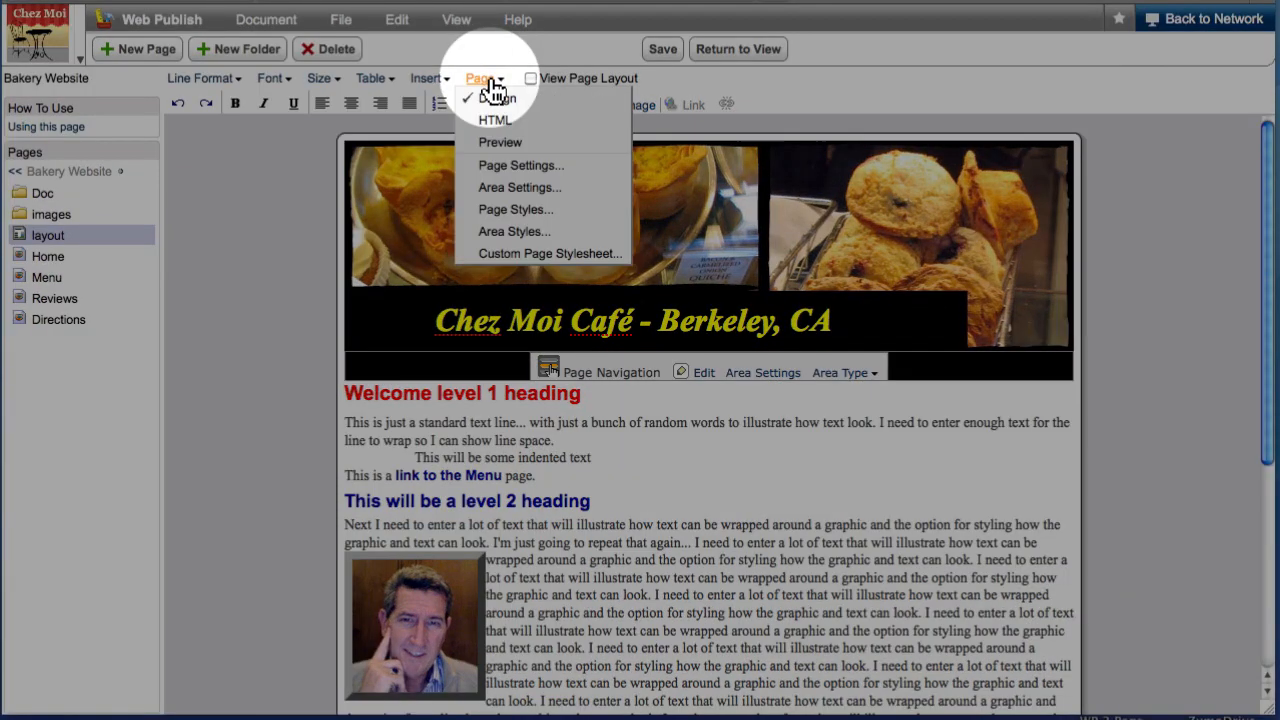
left_click(510, 212)
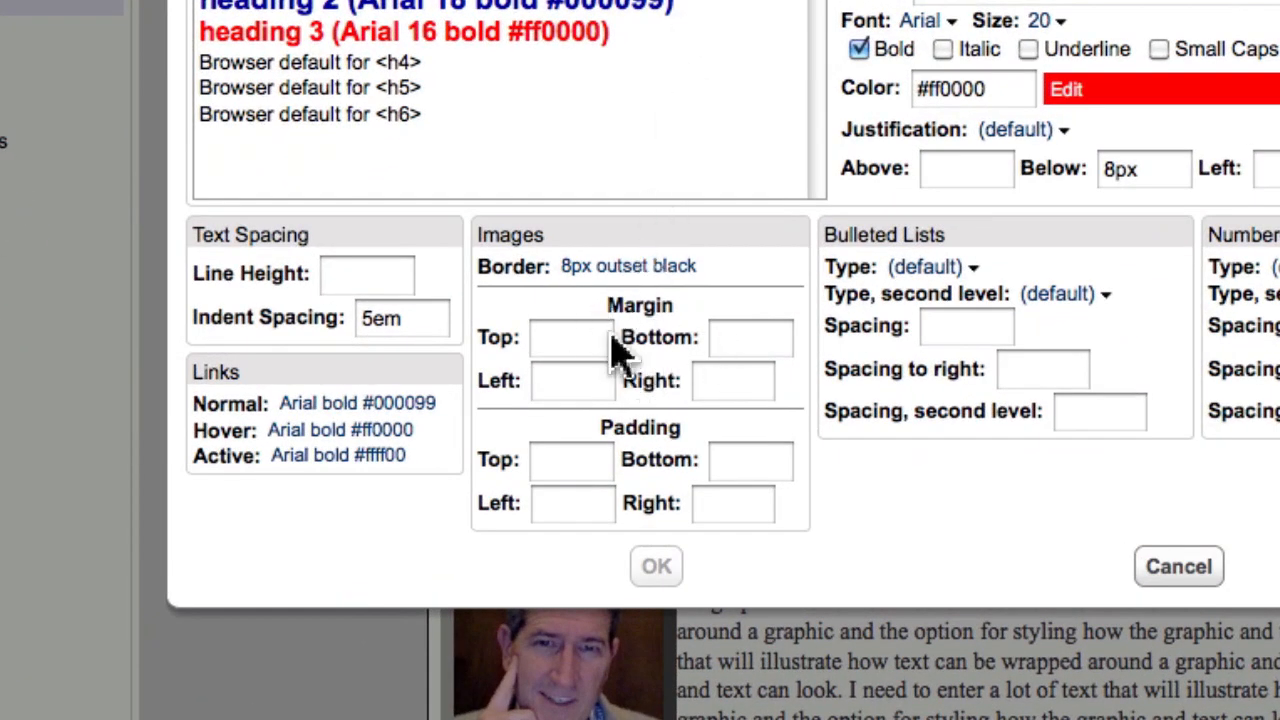
left_click(574, 340)
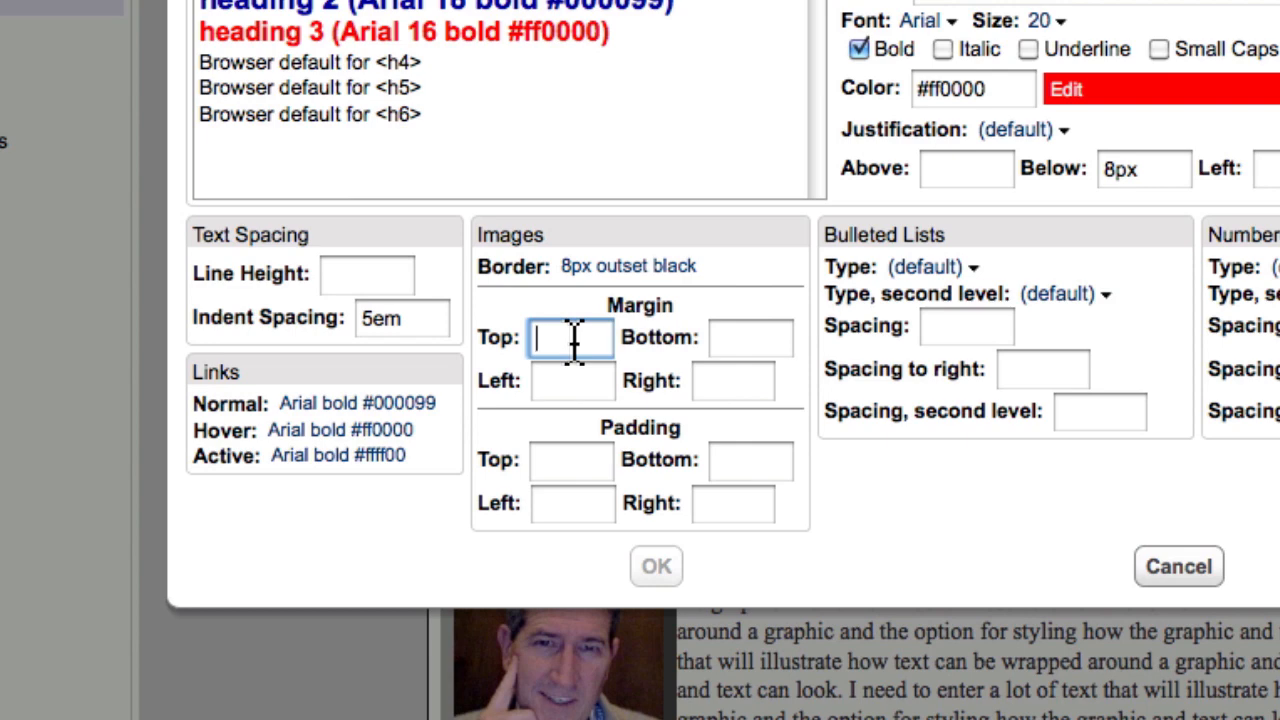
type("10")
left_click(729, 342)
type("10")
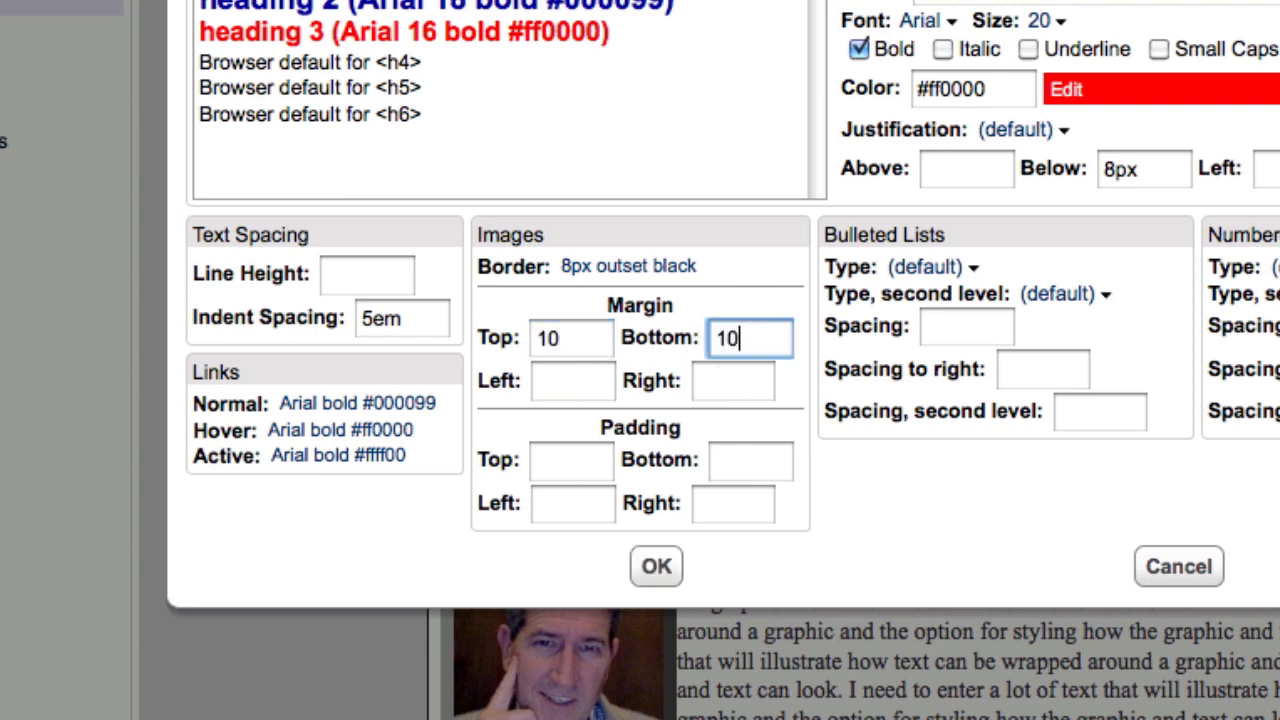
left_click(560, 381)
type("10")
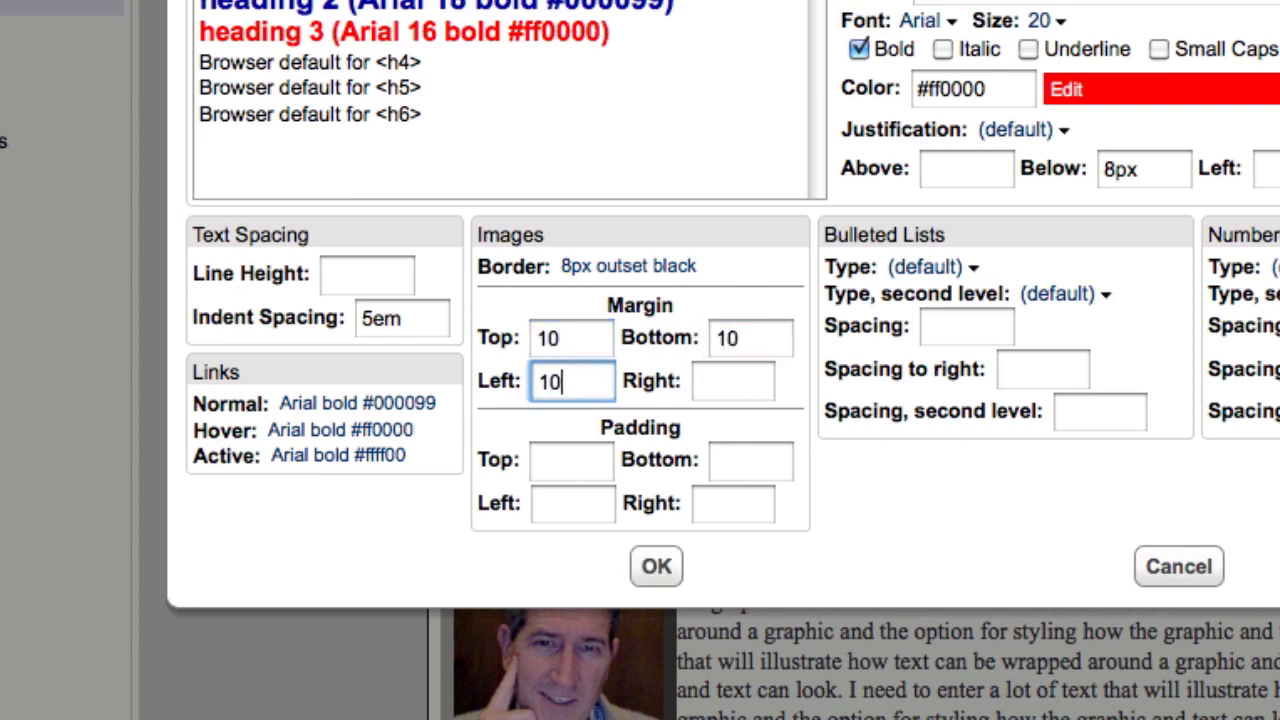
left_click(714, 391)
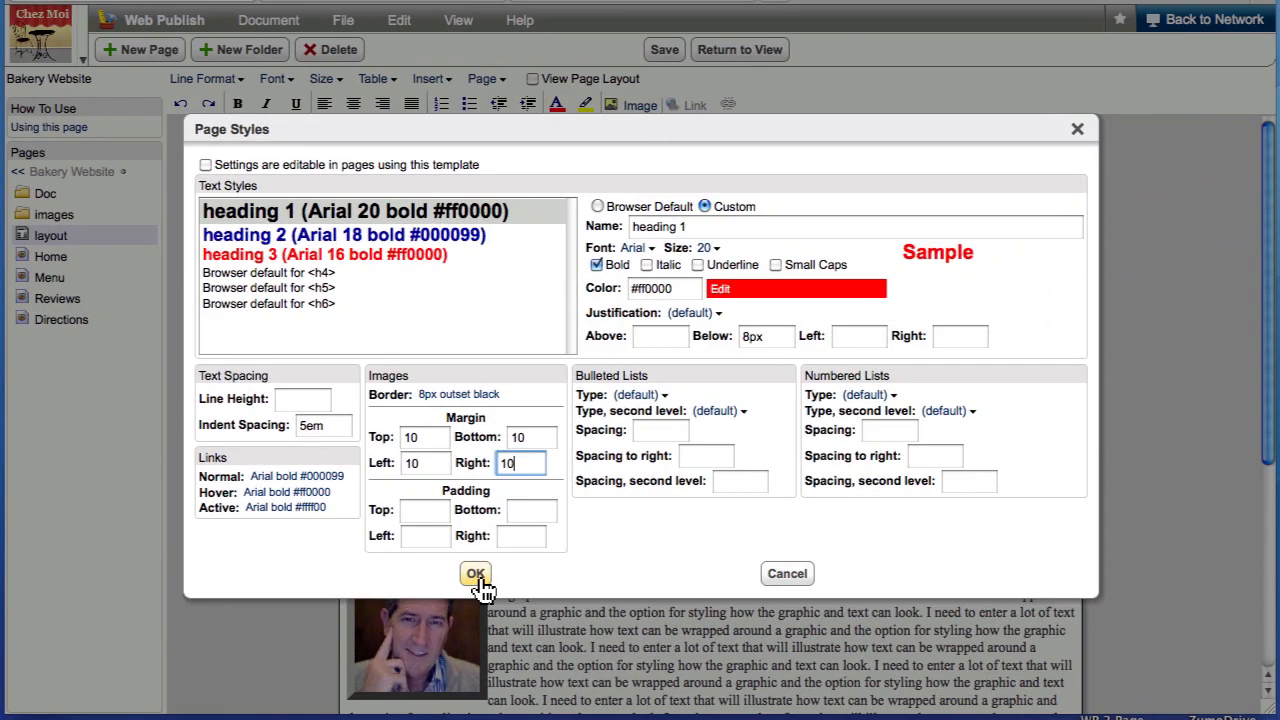
left_click(476, 574)
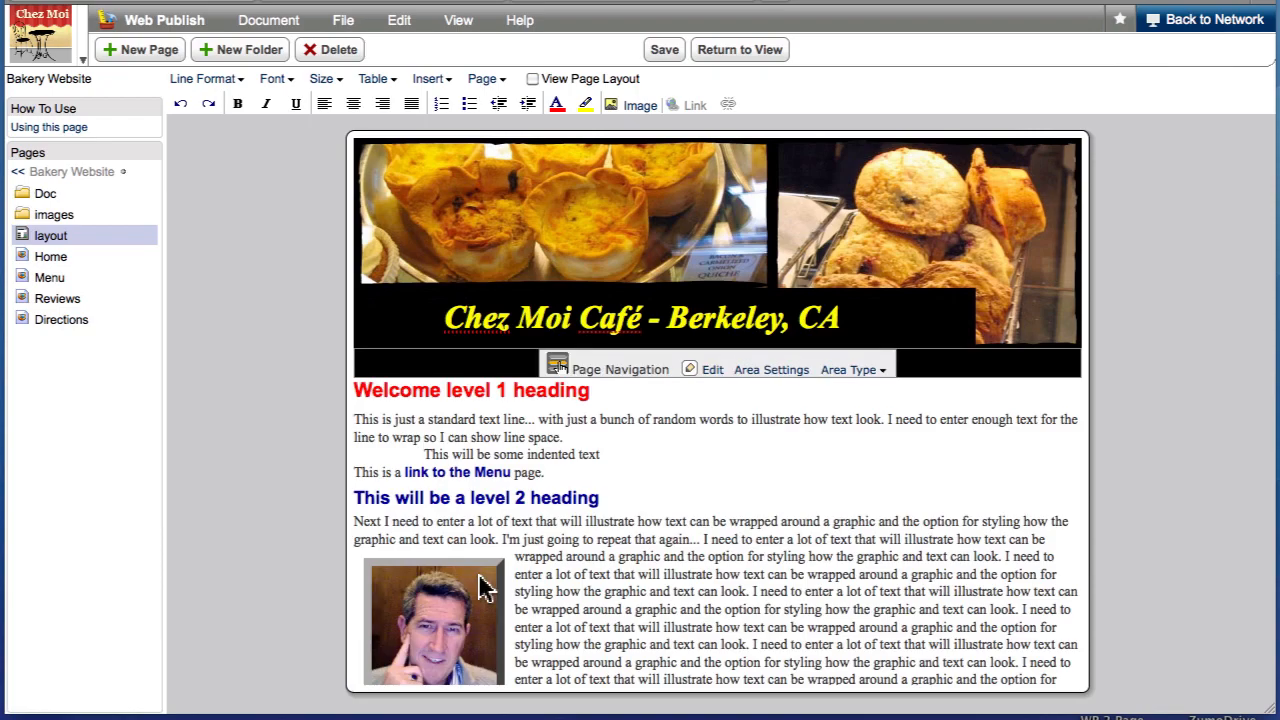
- In the page styles, set the image padding to 10 px on all four sides and apply it
scroll(580, 580, "down", 3)
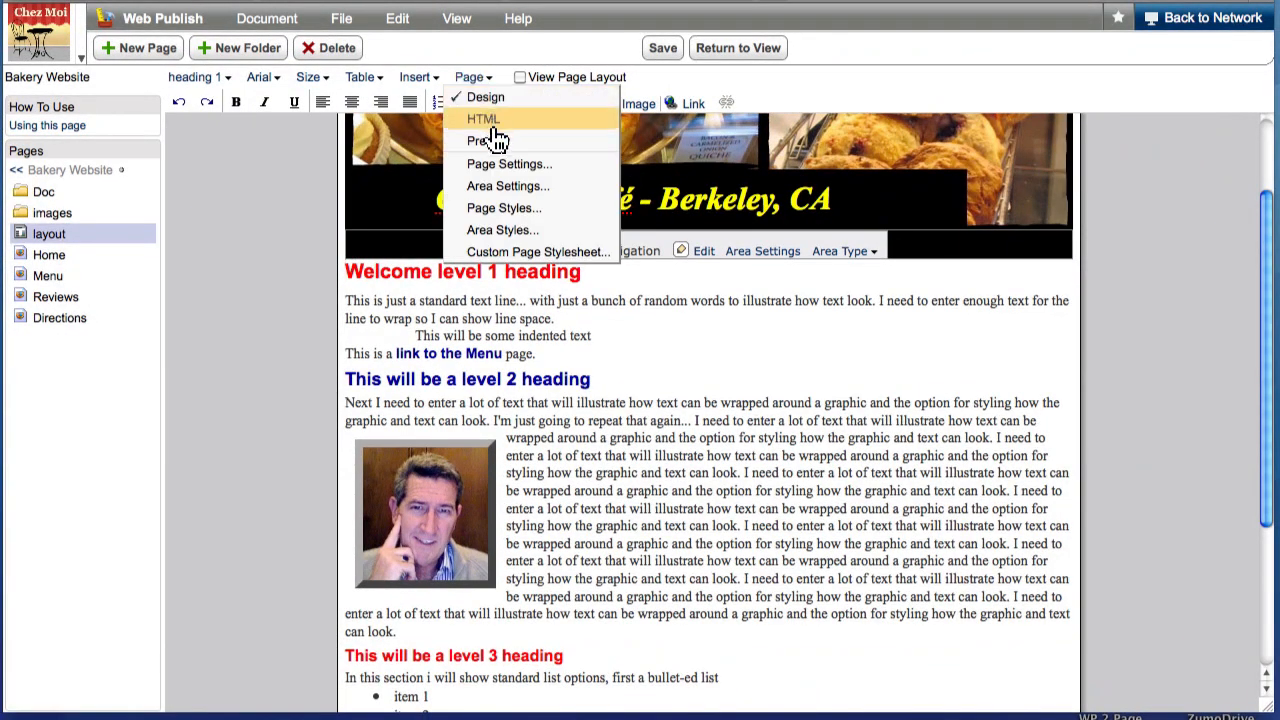
left_click(505, 210)
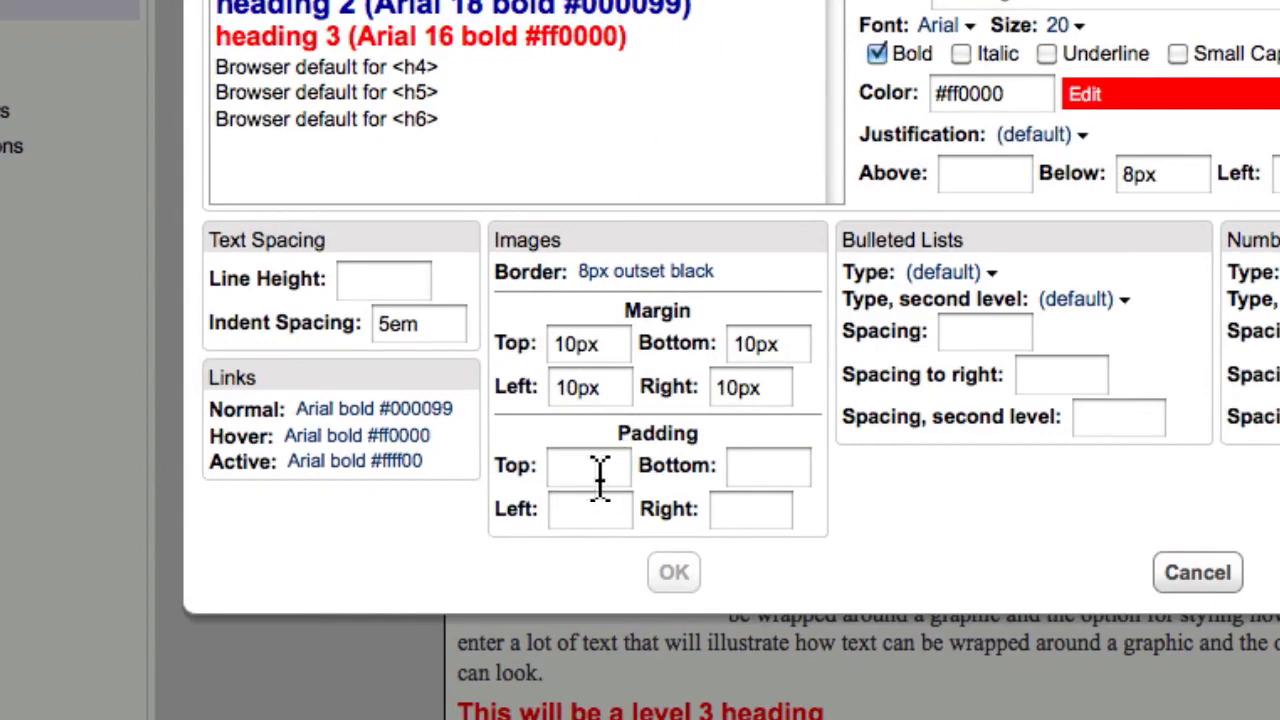
left_click(599, 470)
type("10")
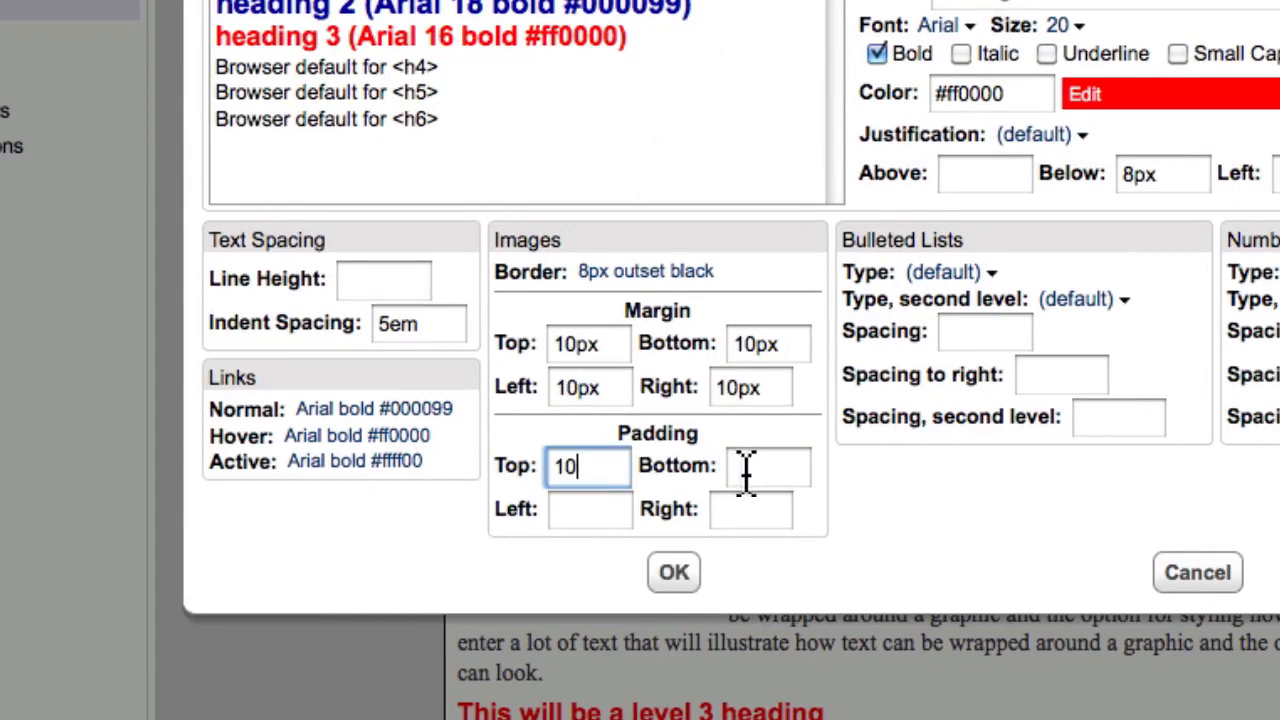
left_click(746, 470)
type("10")
left_click(574, 509)
type("10")
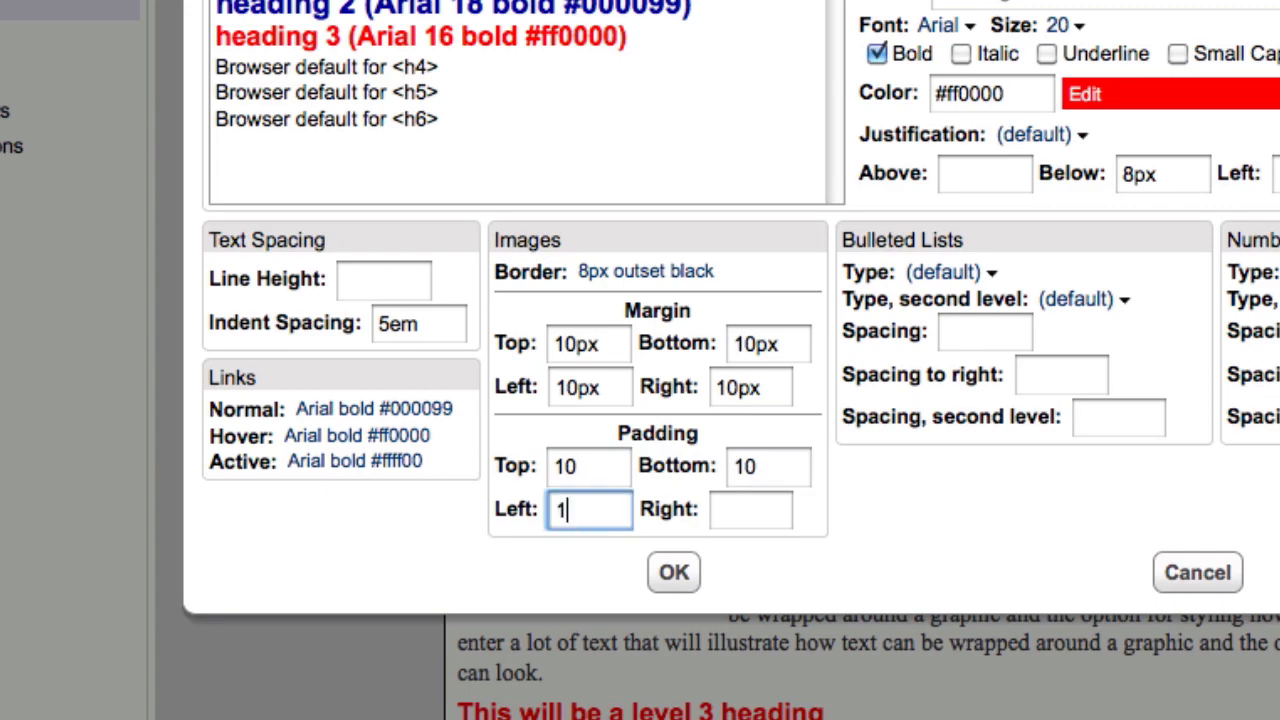
left_click(744, 515)
type("10")
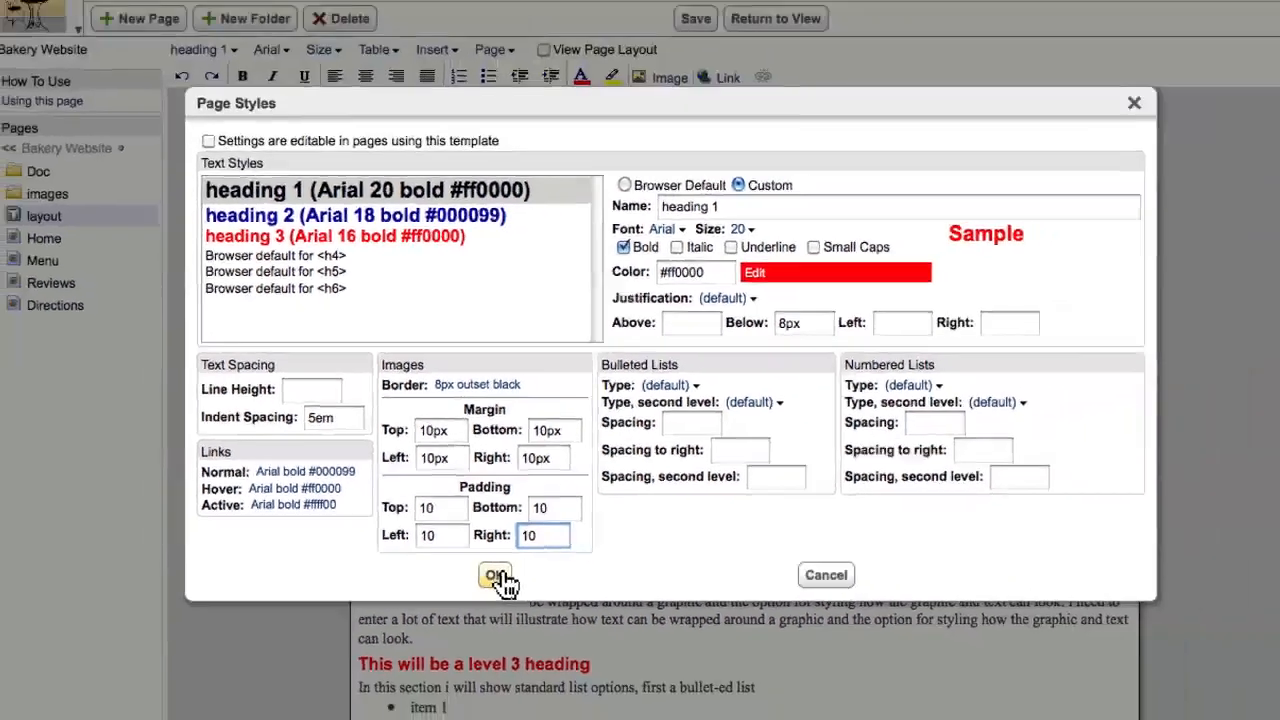
left_click(674, 572)
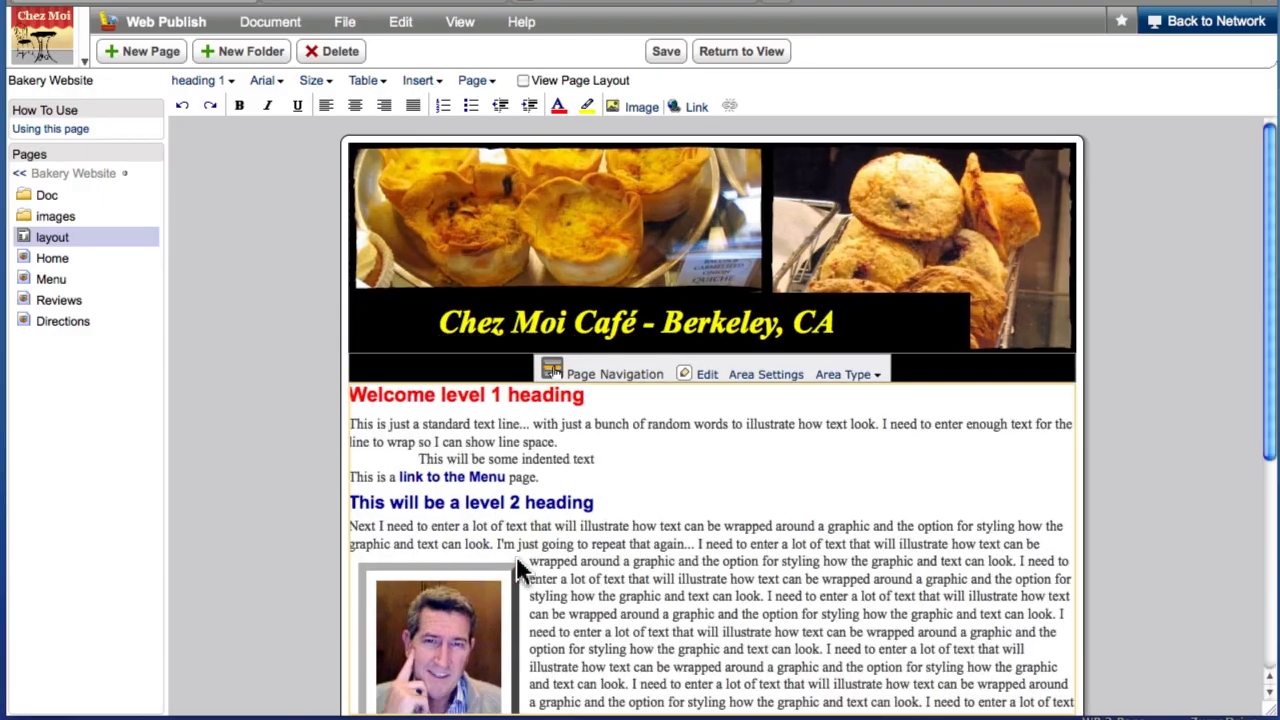
- Set the image border type to none, clear all four image padding values, and apply the page styles
scroll(518, 568, "down", 2)
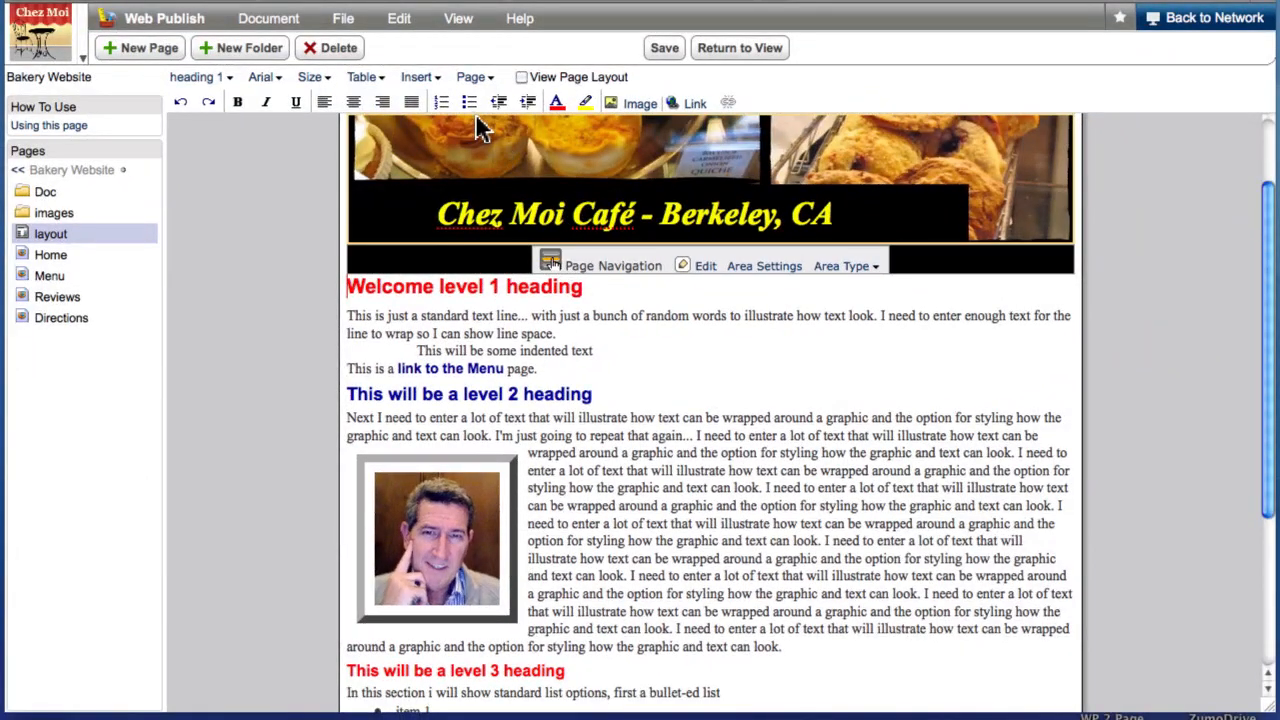
left_click(474, 78)
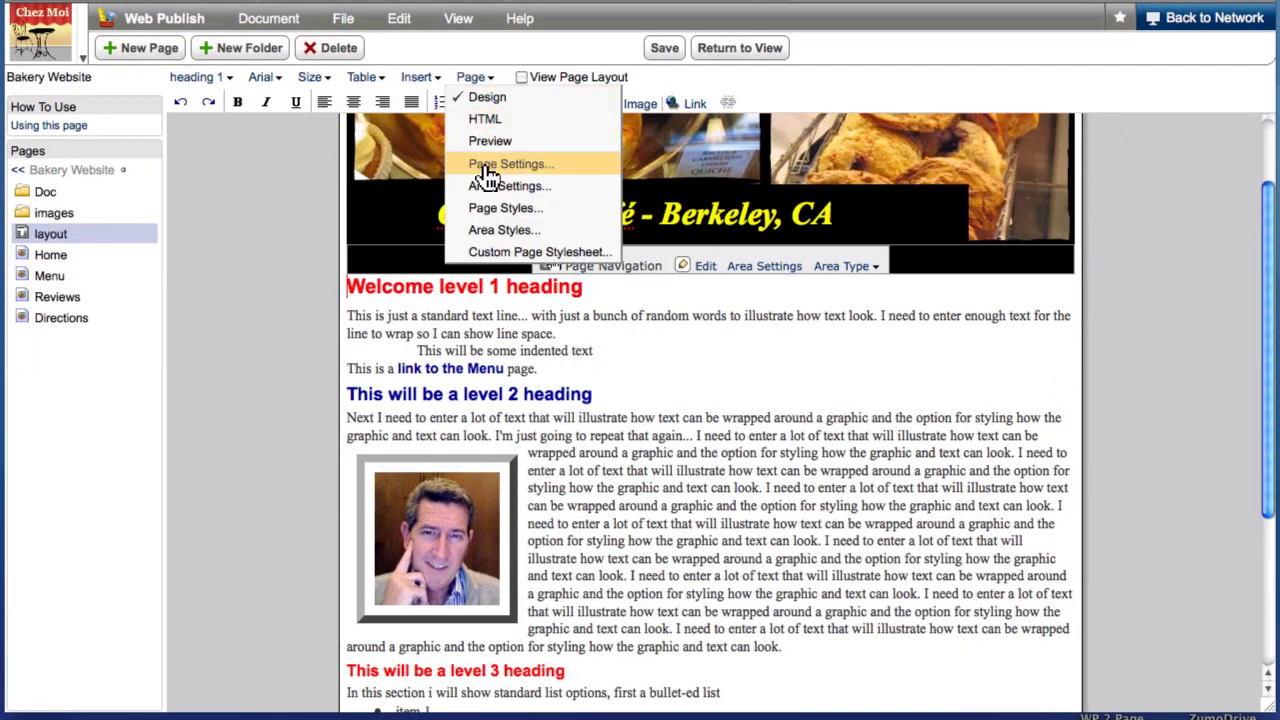
left_click(499, 206)
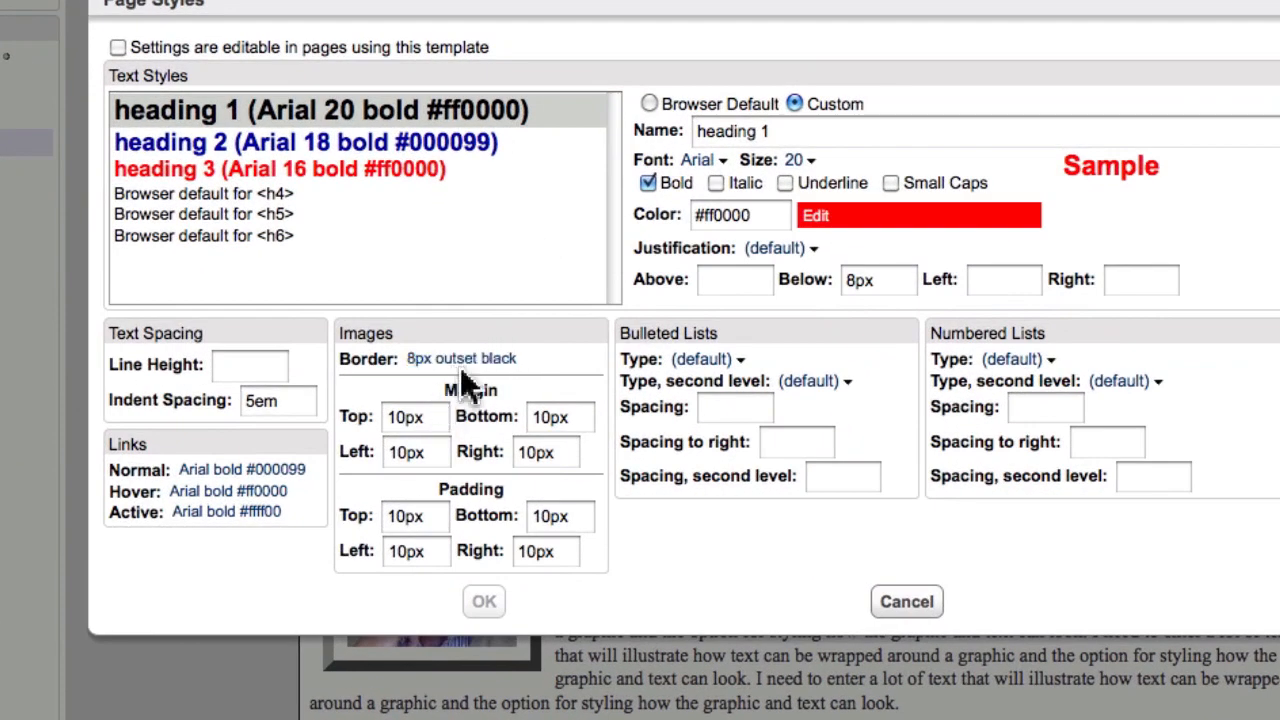
left_click(463, 362)
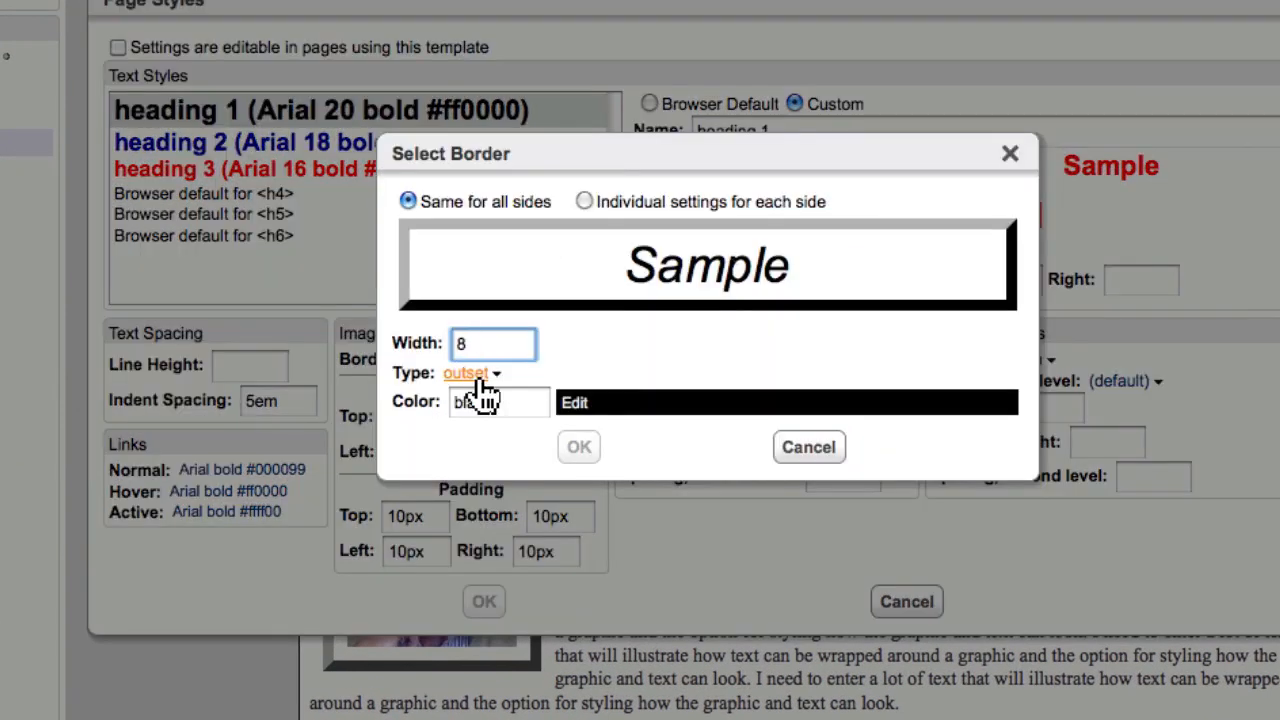
left_click(479, 381)
left_click(484, 403)
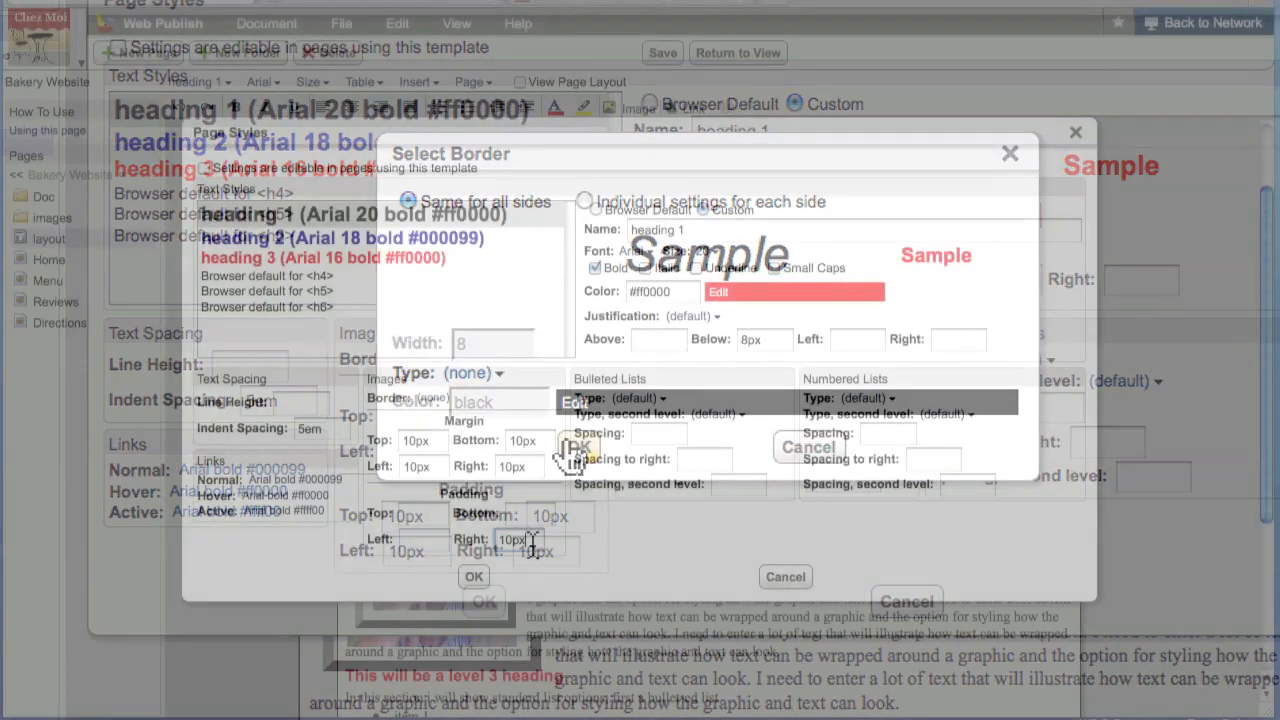
left_click(578, 447)
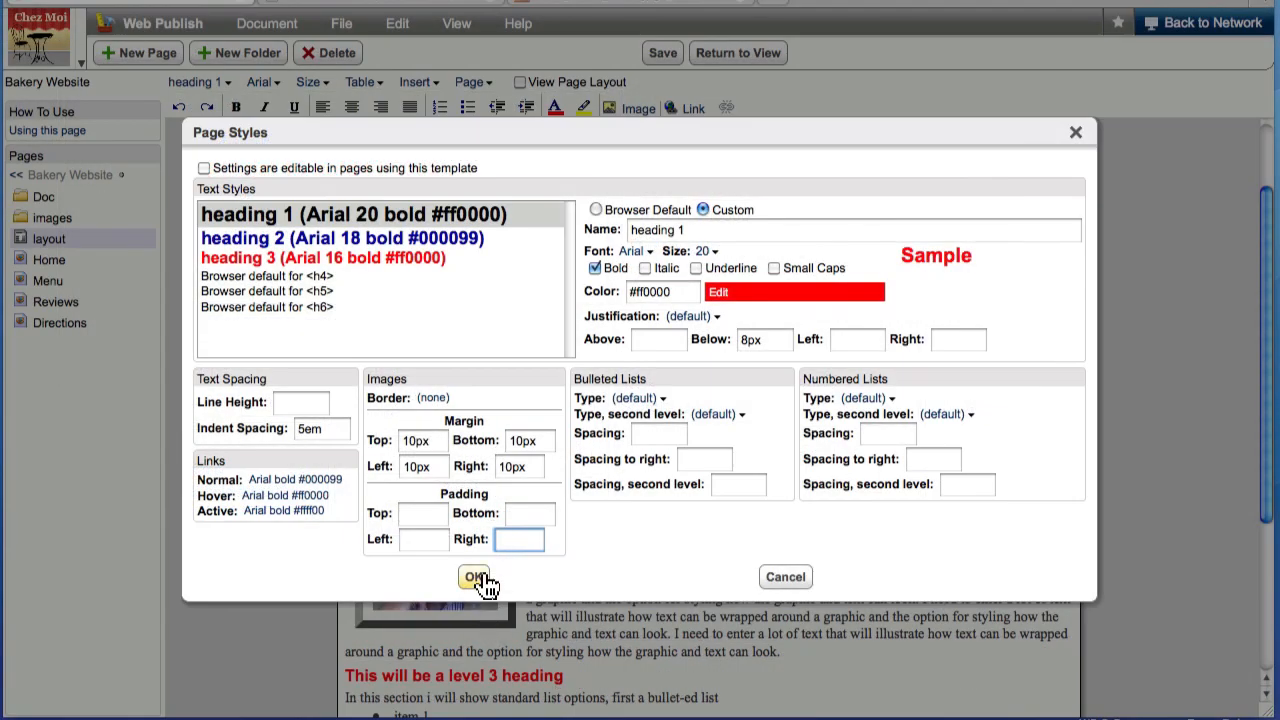
left_click(476, 578)
- Edit the layout template's page styles, setting the bulleted list type to Square and the numbered list type to Upper Case (A, B, C, ...)
scroll(600, 580, "down", 3)
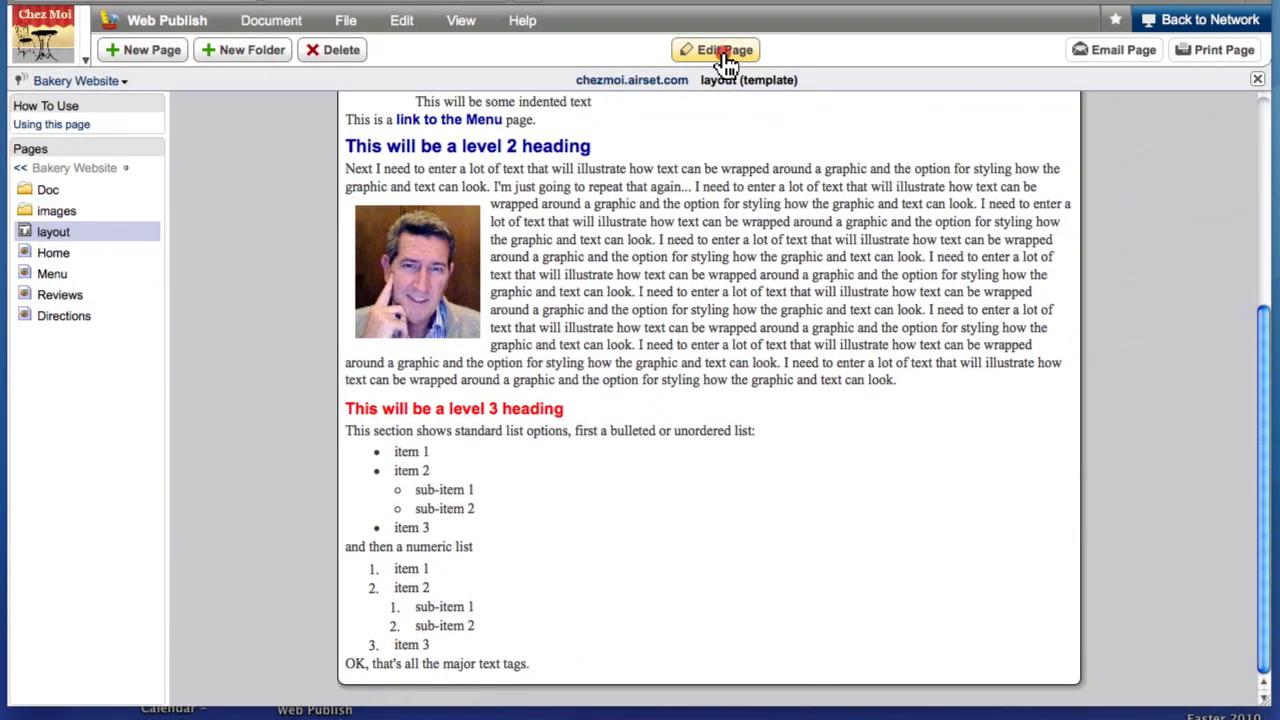
left_click(726, 64)
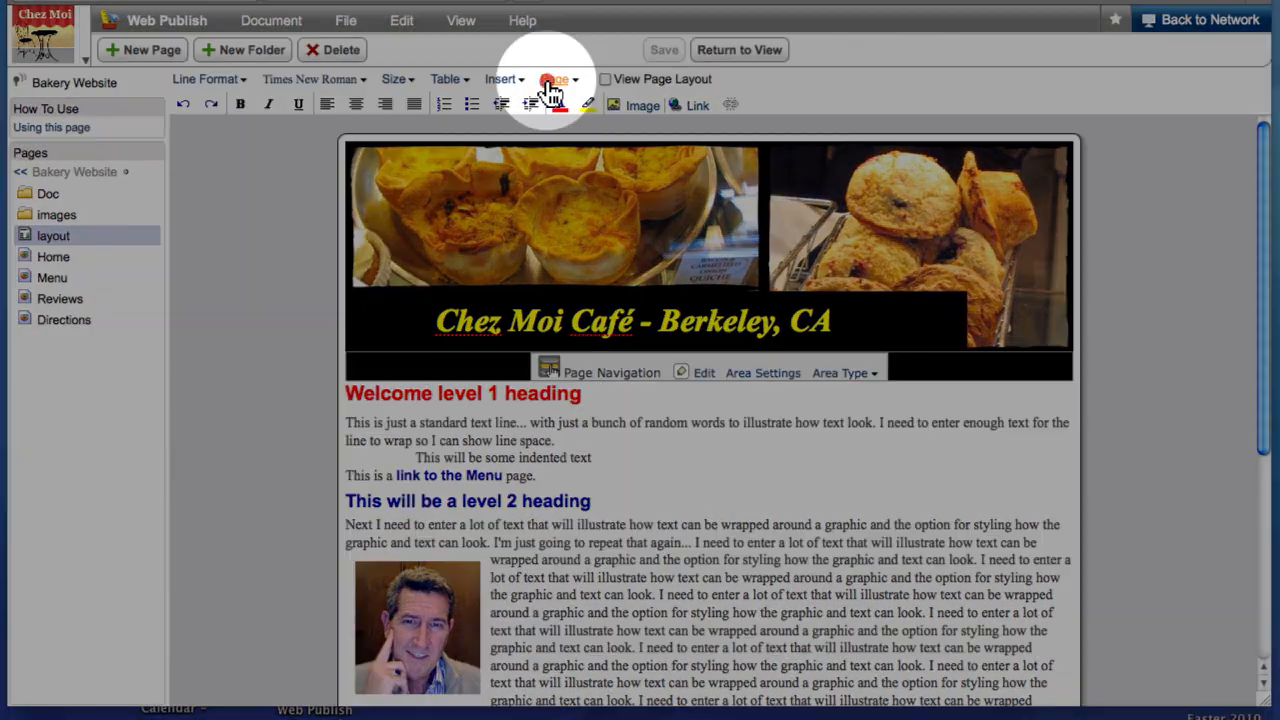
left_click(548, 84)
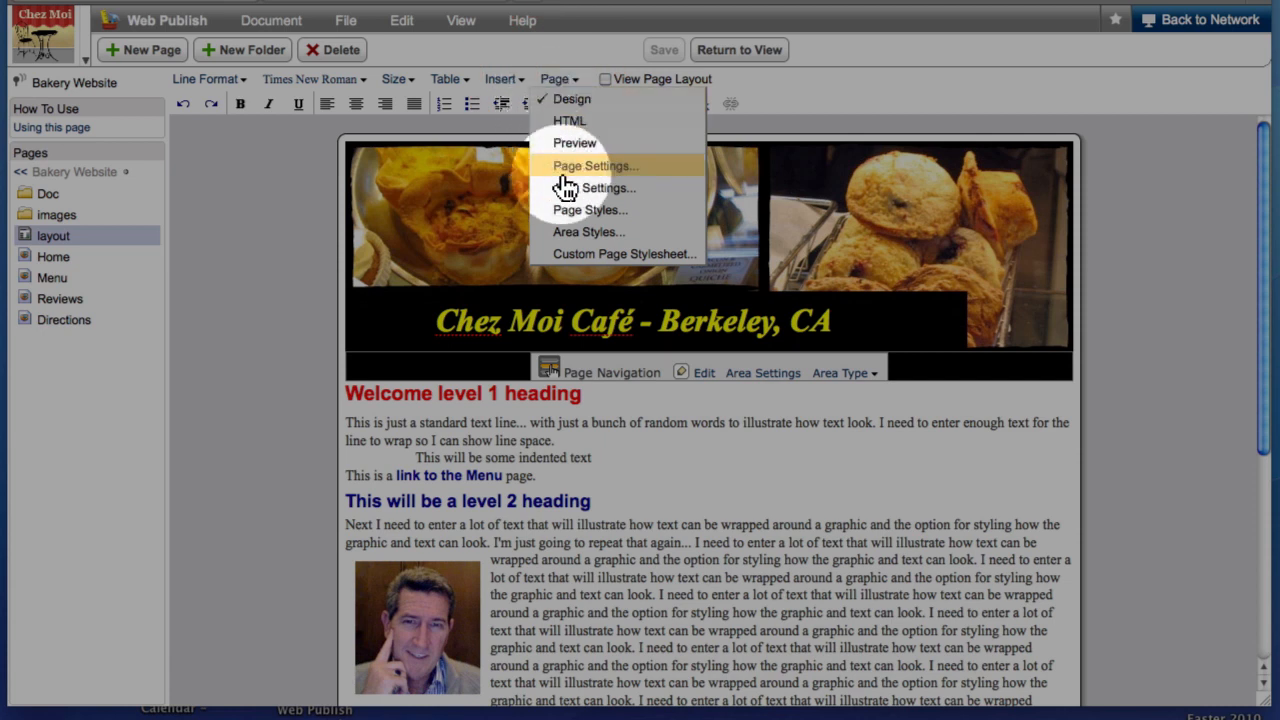
left_click(598, 211)
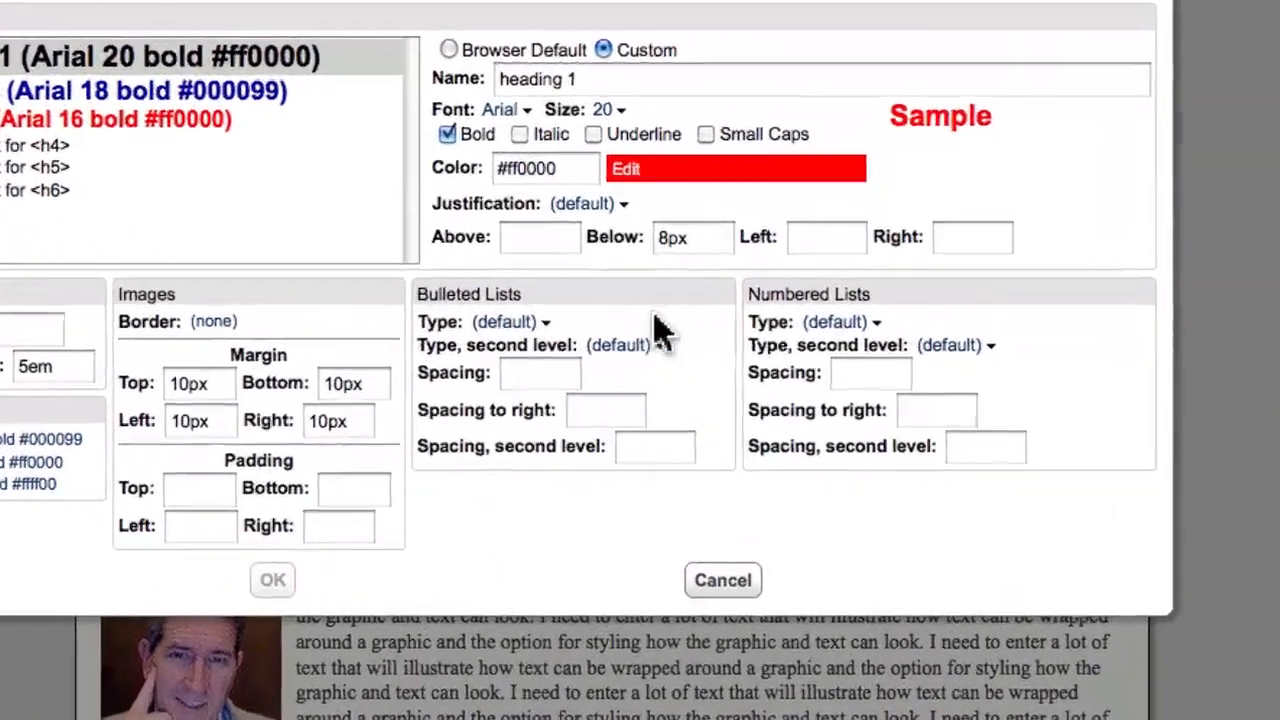
left_click(503, 322)
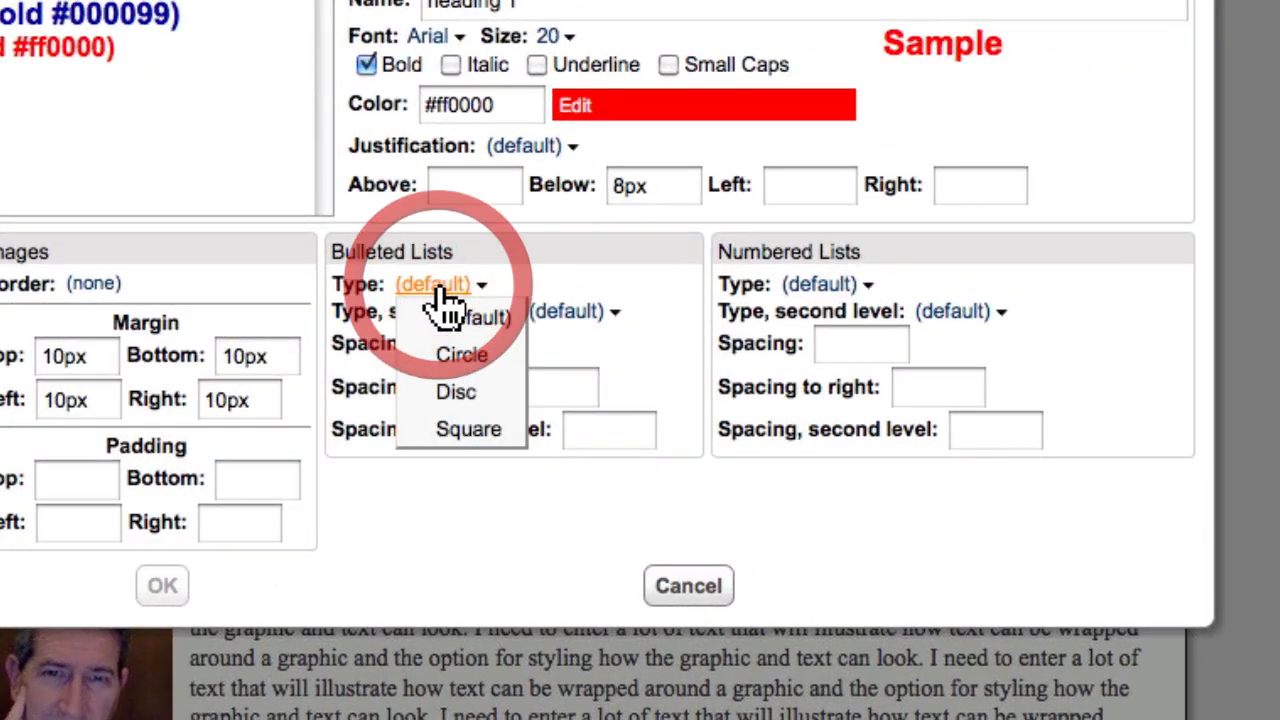
left_click(455, 430)
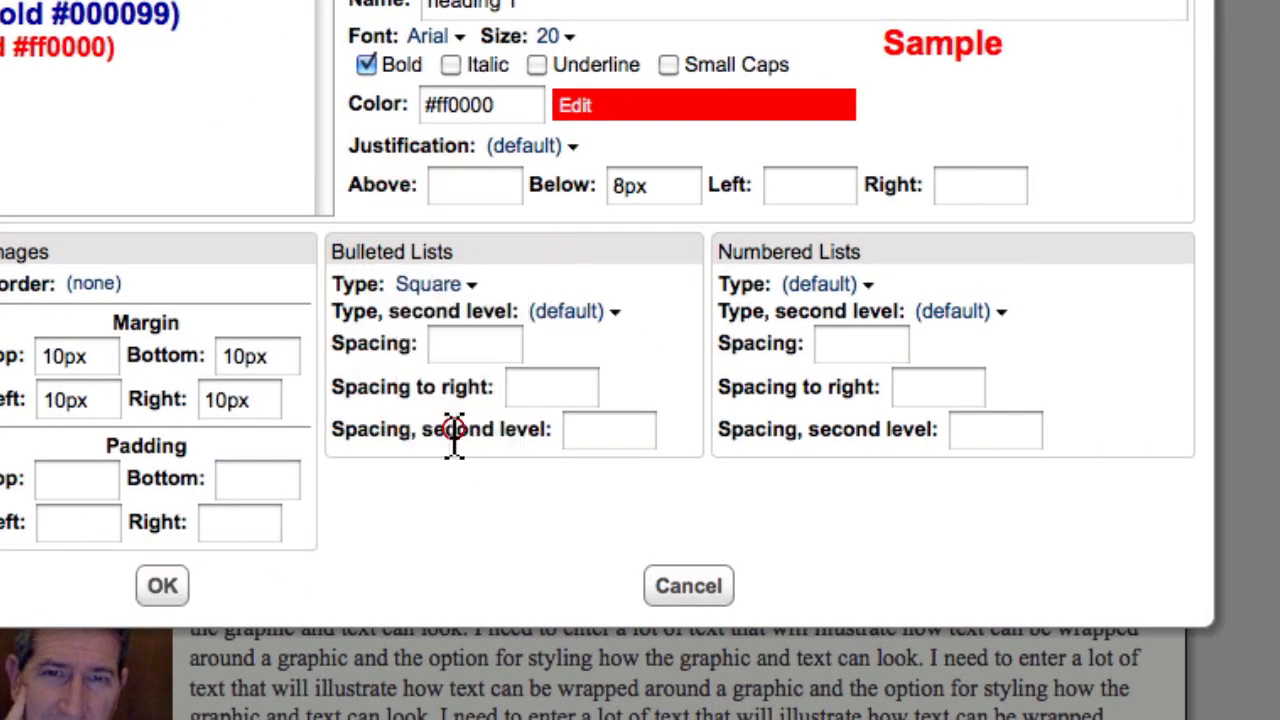
left_click(828, 287)
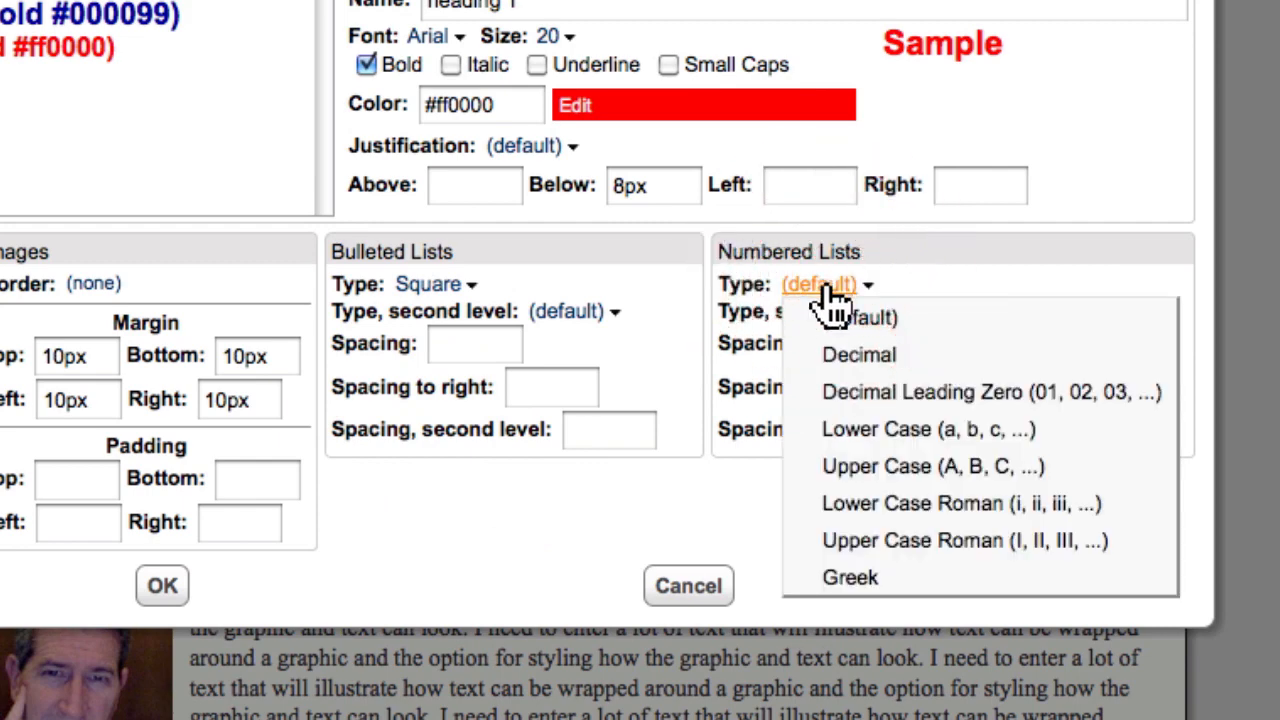
left_click(890, 467)
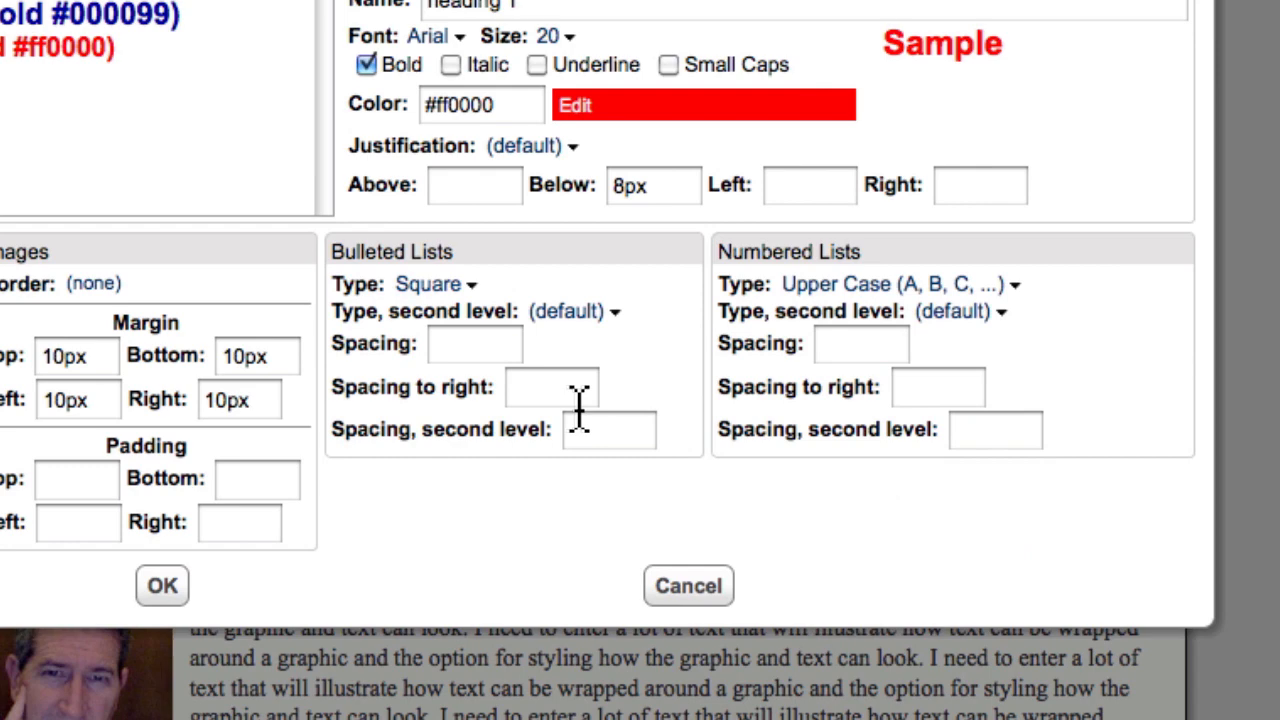
- Set the second-level type to Disc for bulleted lists and Lower Case Roman (i, ii, iii, ...) for numbered lists
left_click(580, 314)
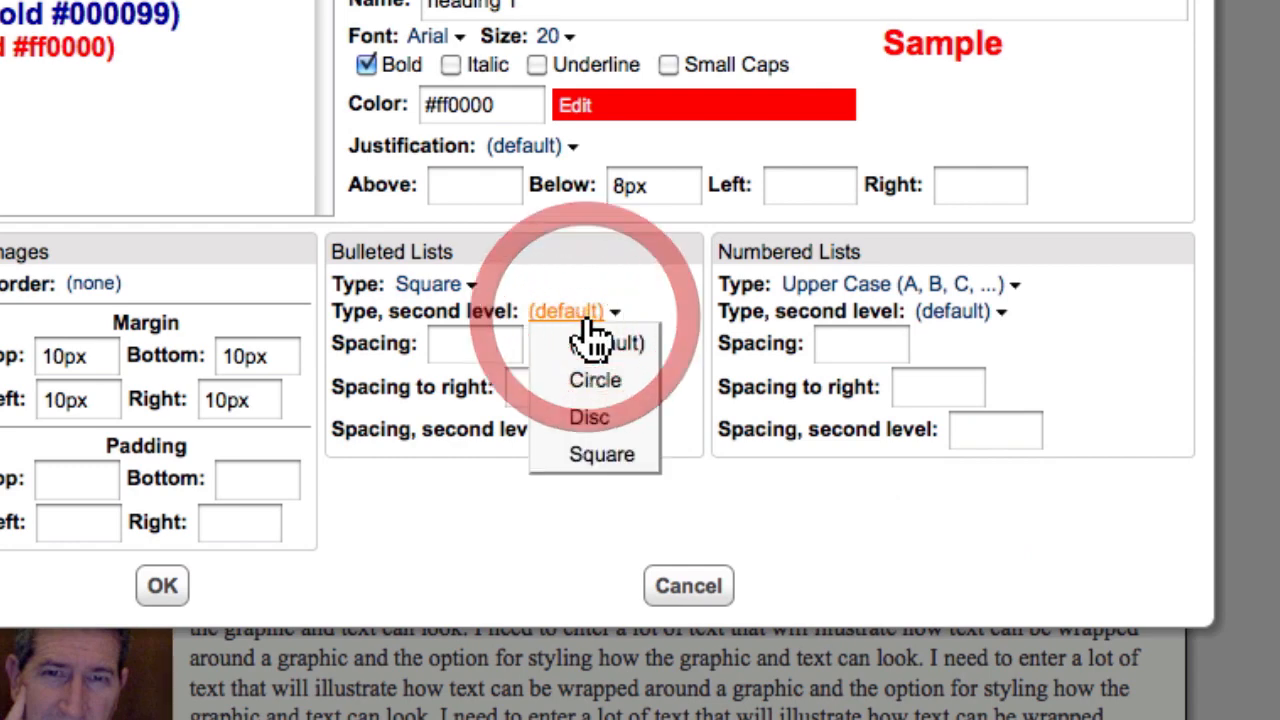
left_click(598, 420)
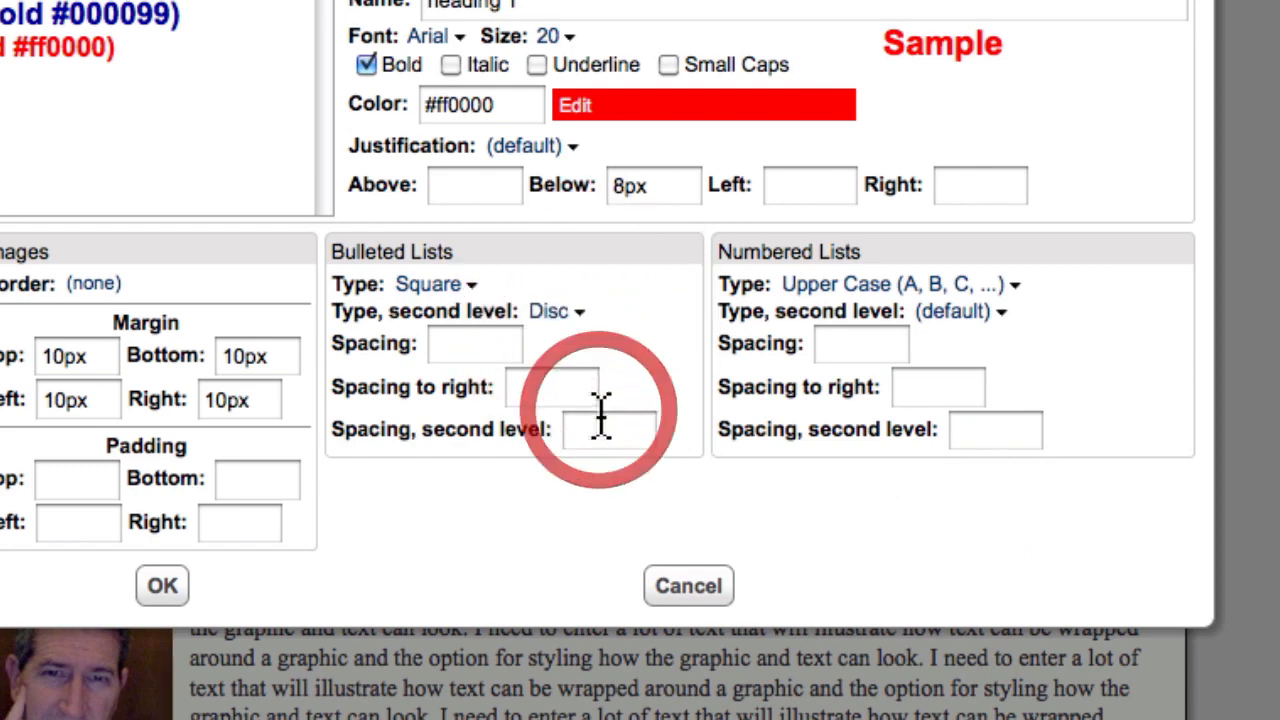
left_click(955, 312)
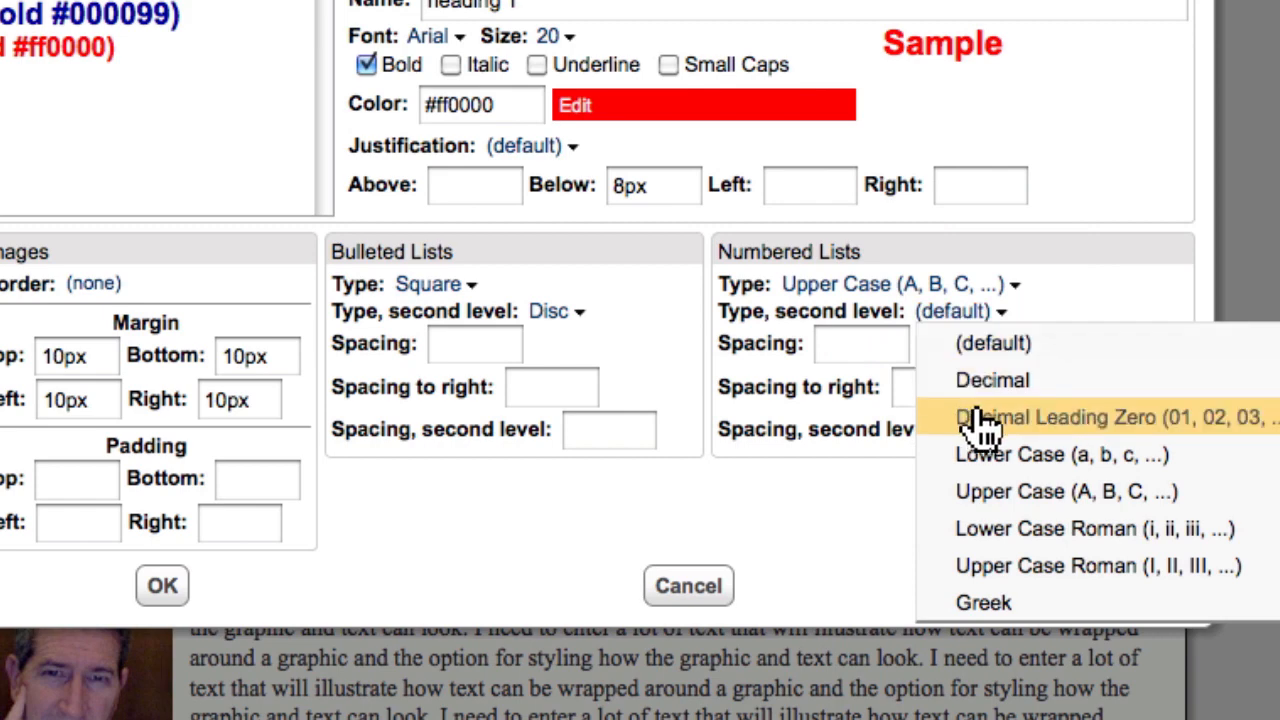
left_click(1030, 528)
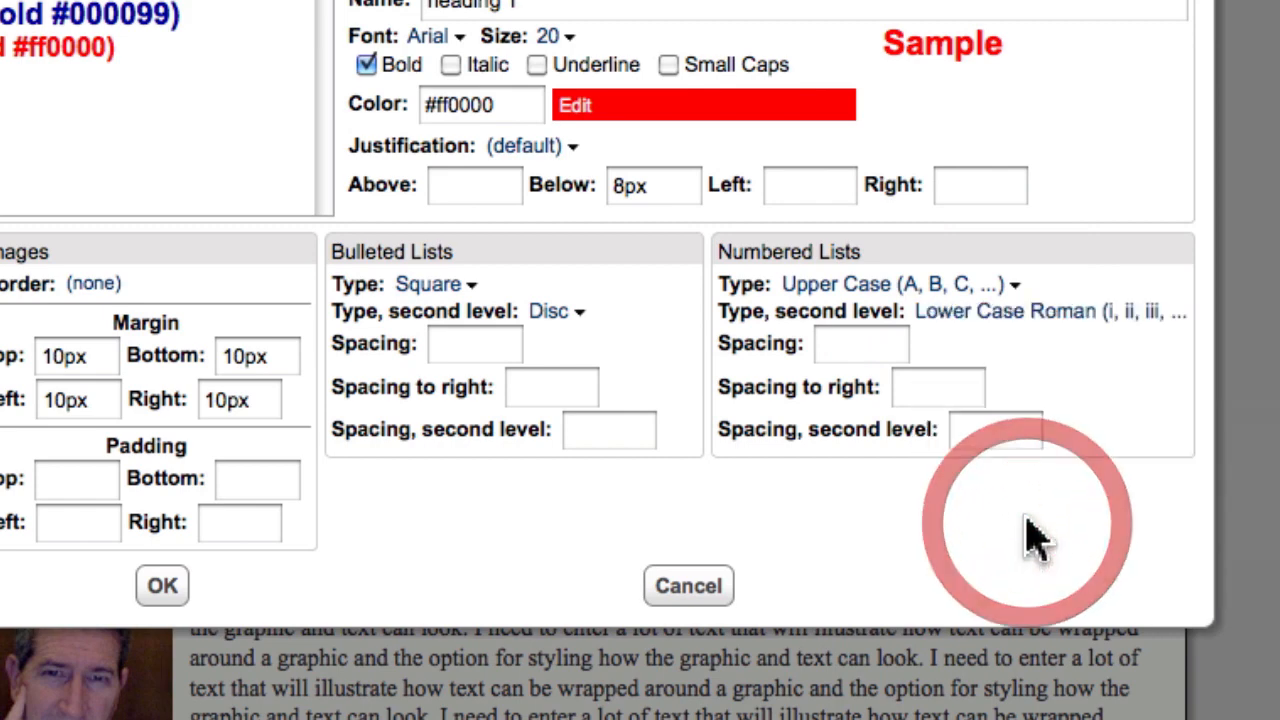
- Set the bulleted list spacing to 5em, spacing to right to 2em and second-level spacing to 3em, and apply the page styles
left_click(475, 344)
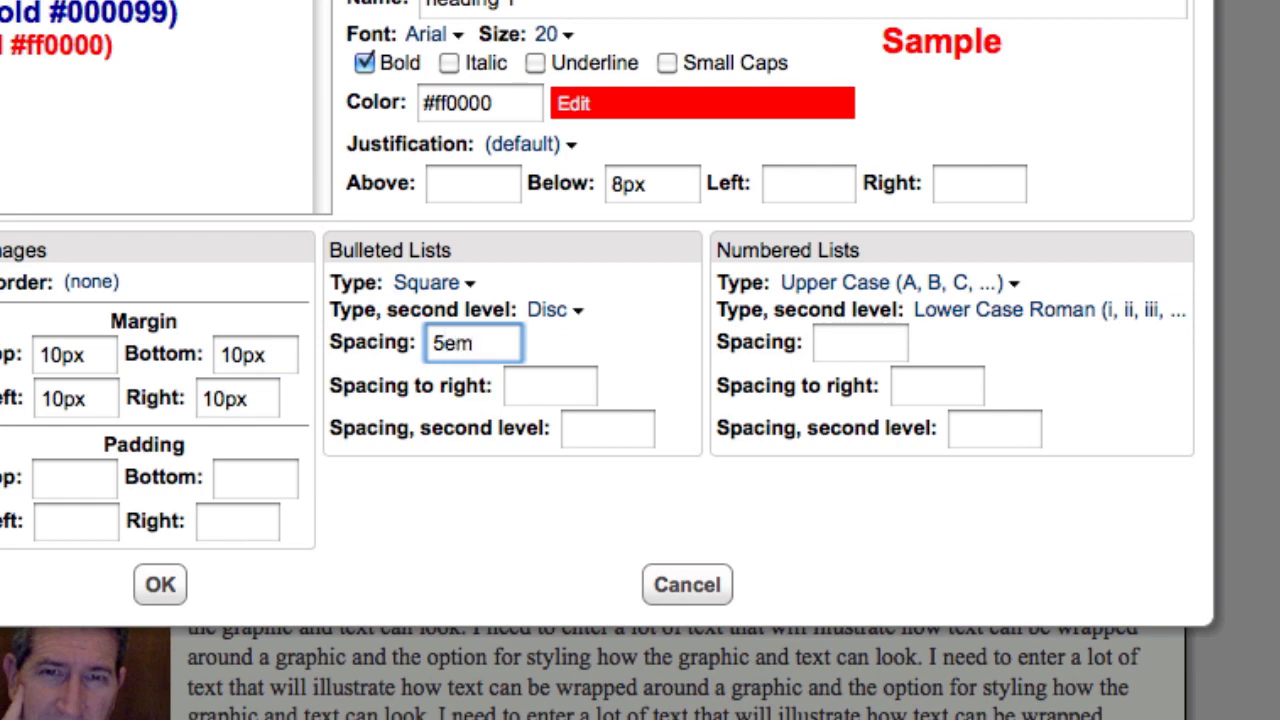
left_click(572, 388)
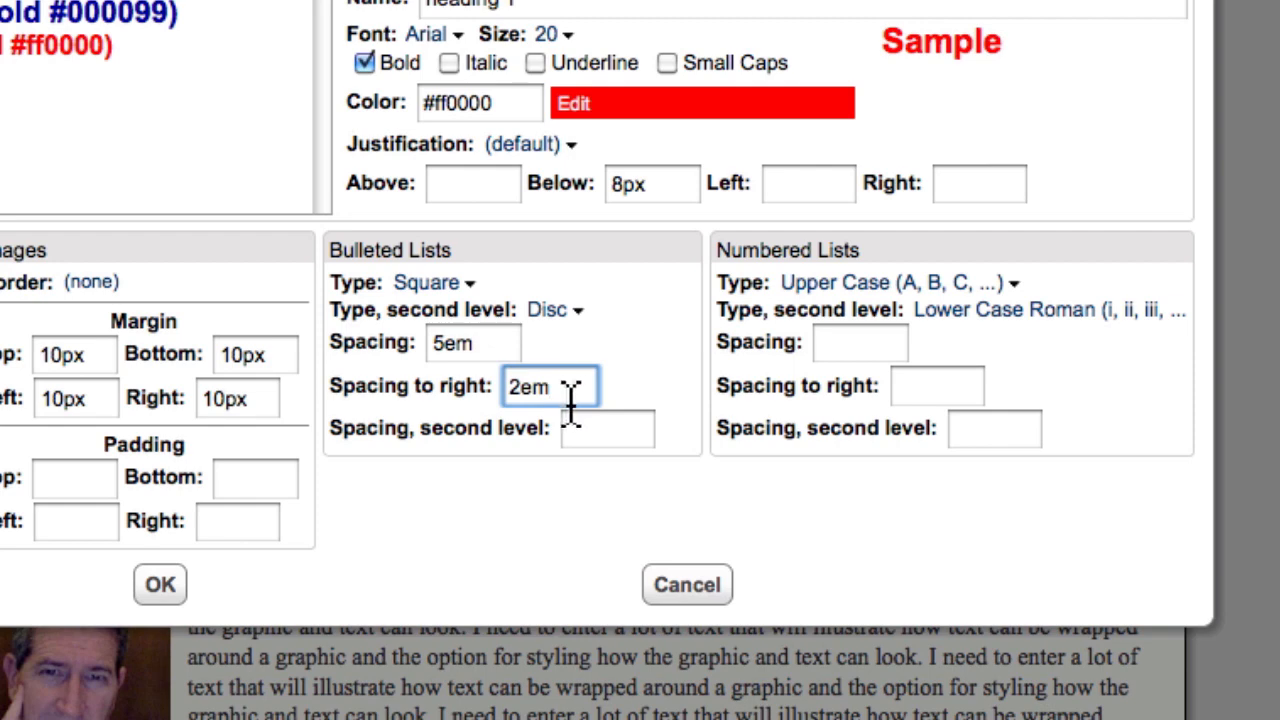
left_click(611, 437)
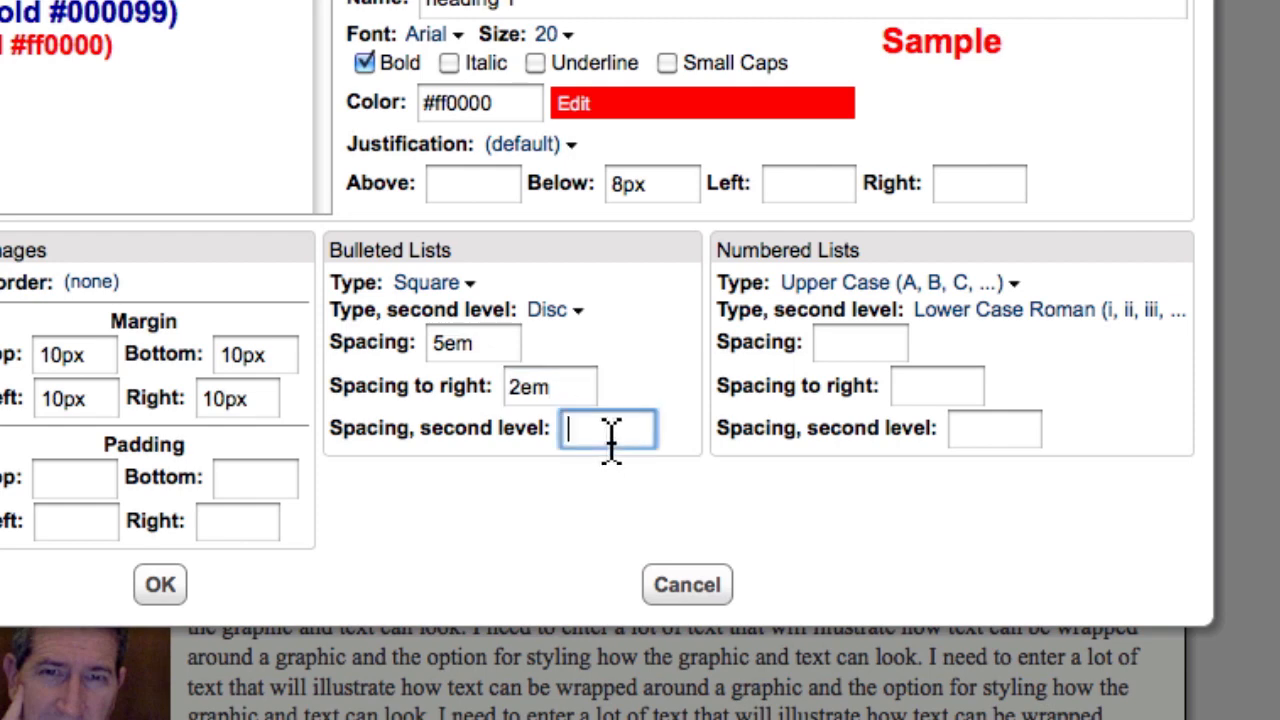
type("3em")
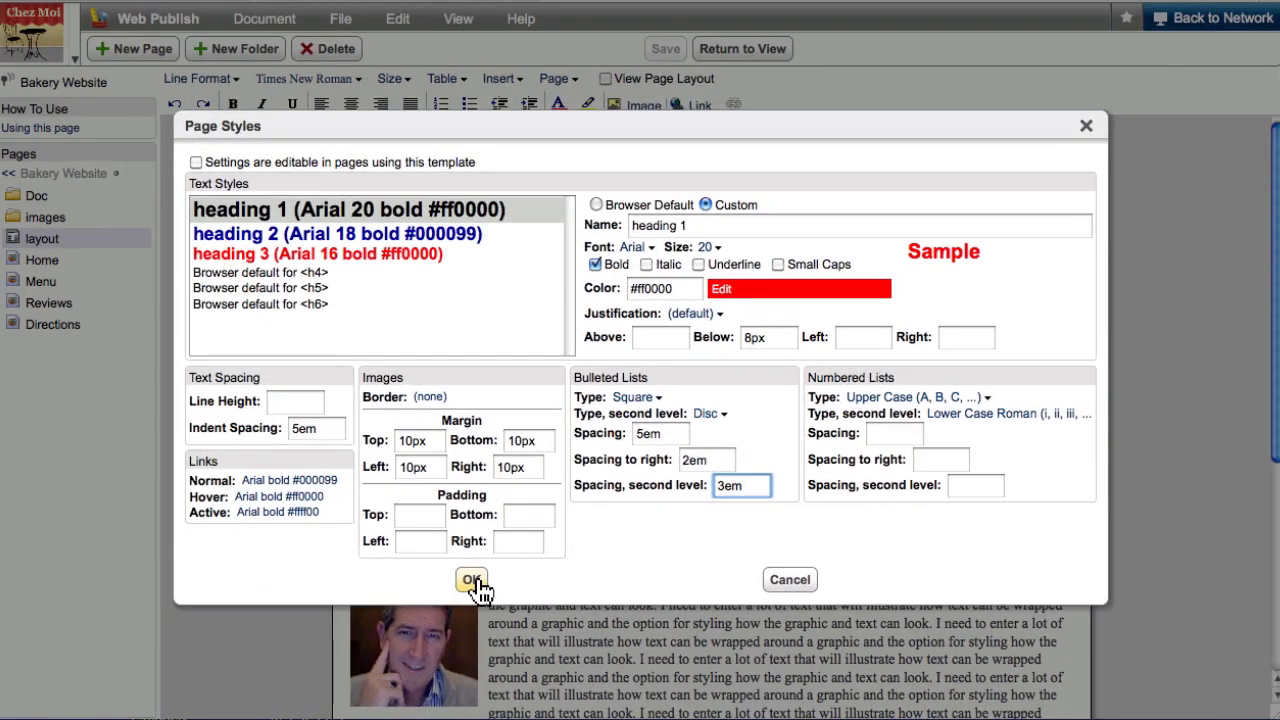
left_click(165, 590)
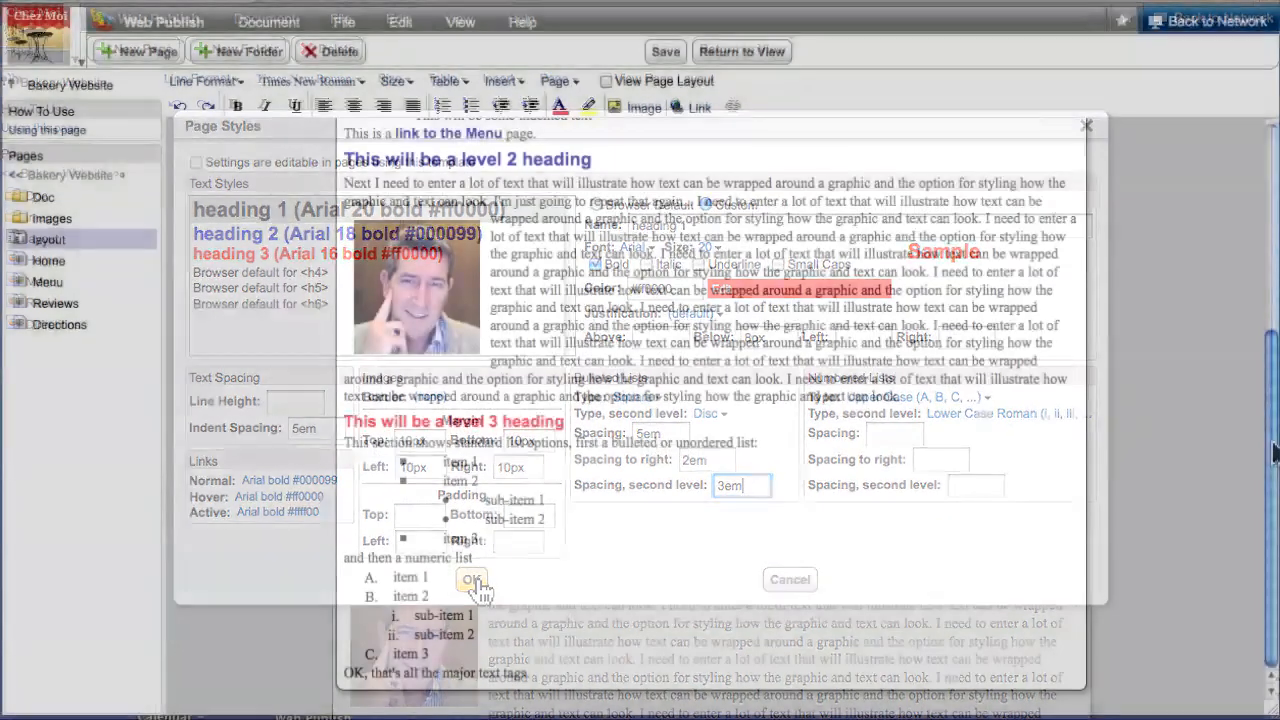